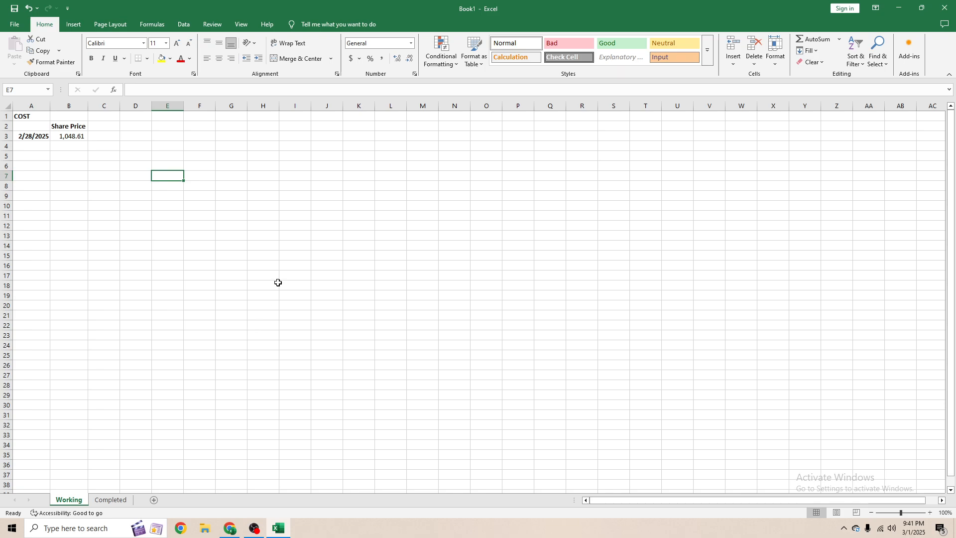
- Inspect the existing COST heading, date and share price cells on the Working sheet
click(59, 126)
click(29, 118)
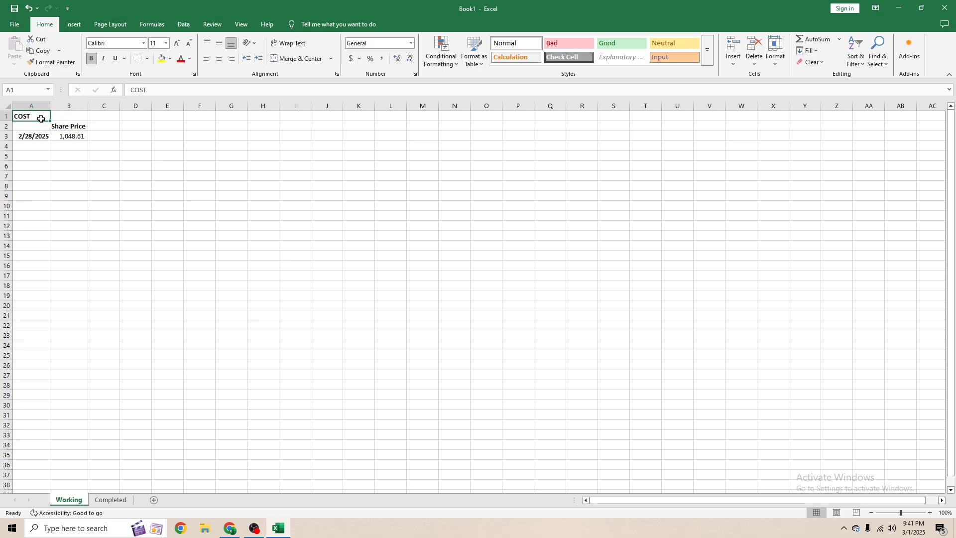
click(72, 135)
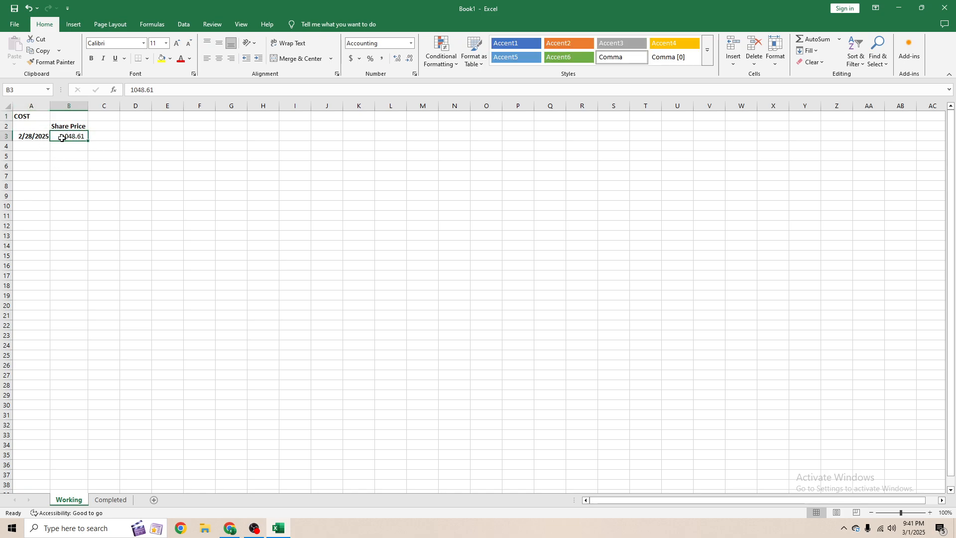
click(45, 138)
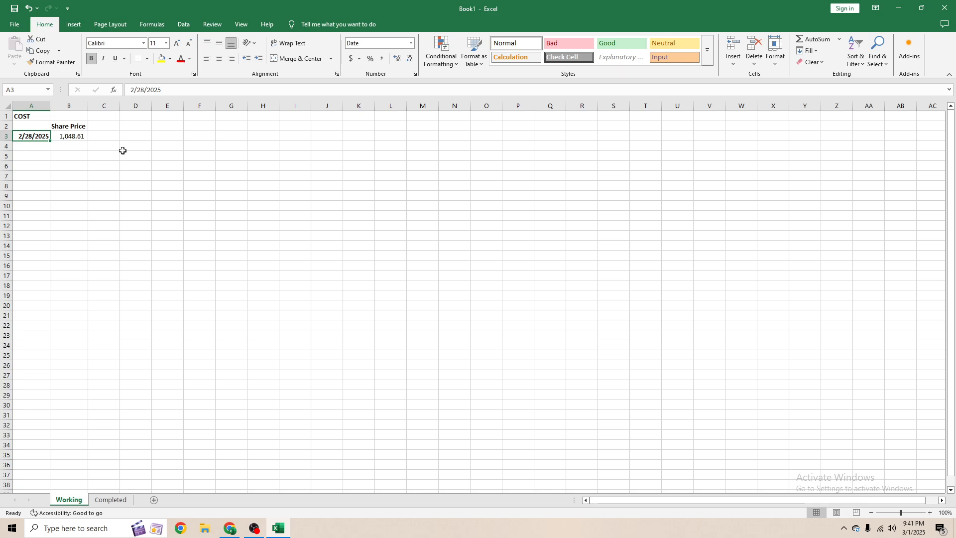
click(107, 148)
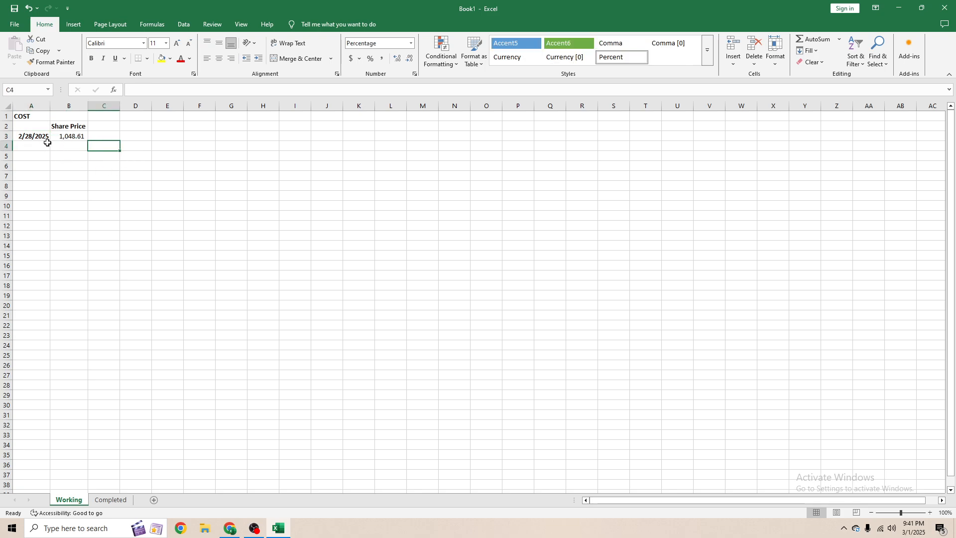
click(72, 139)
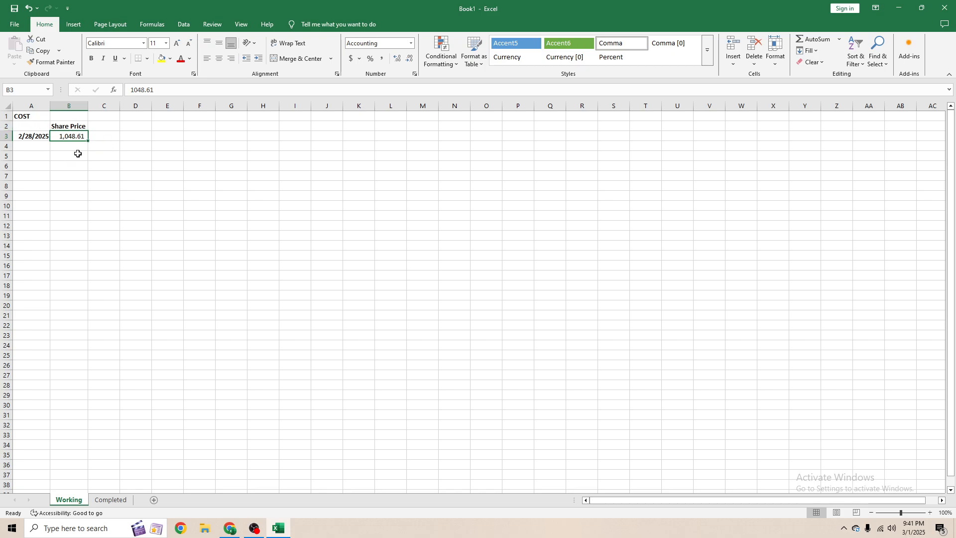
click(146, 144)
click(159, 137)
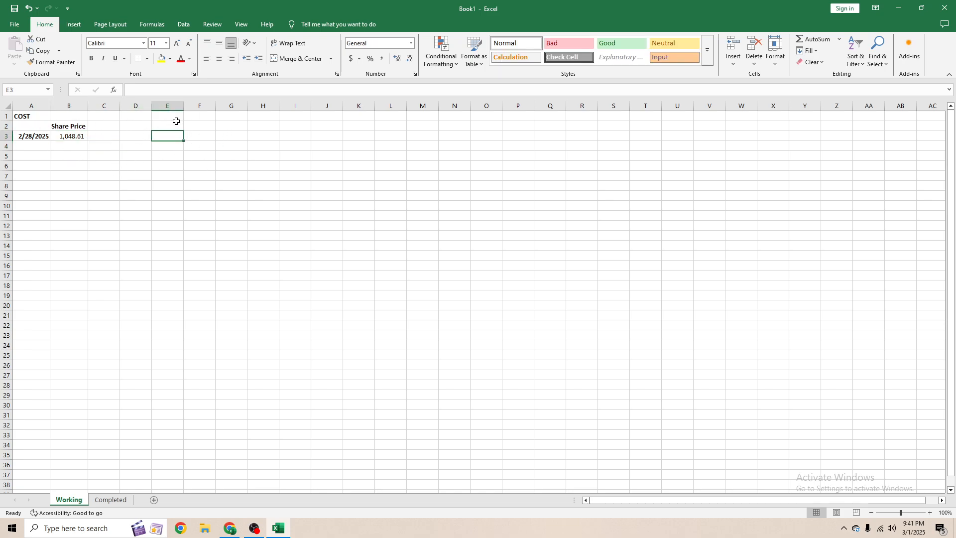
click(266, 136)
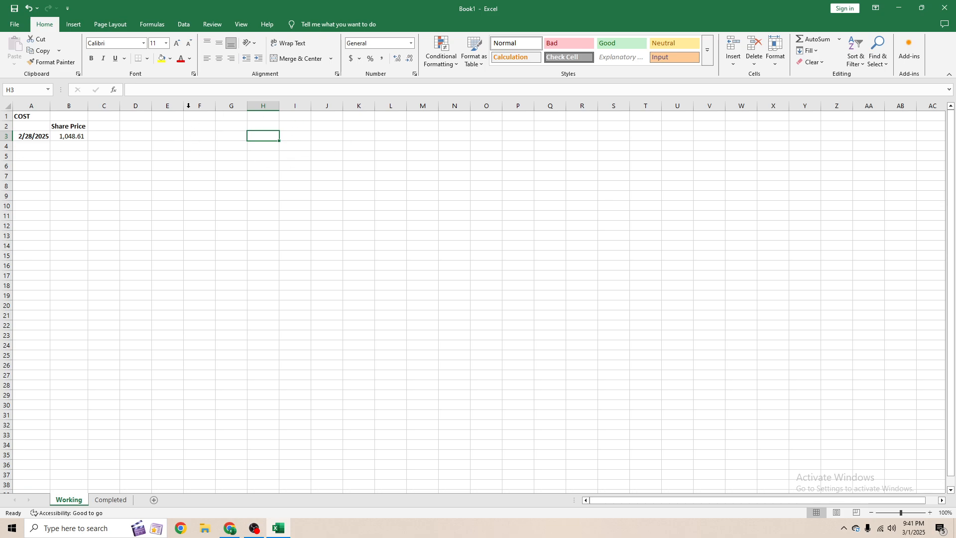
click(317, 138)
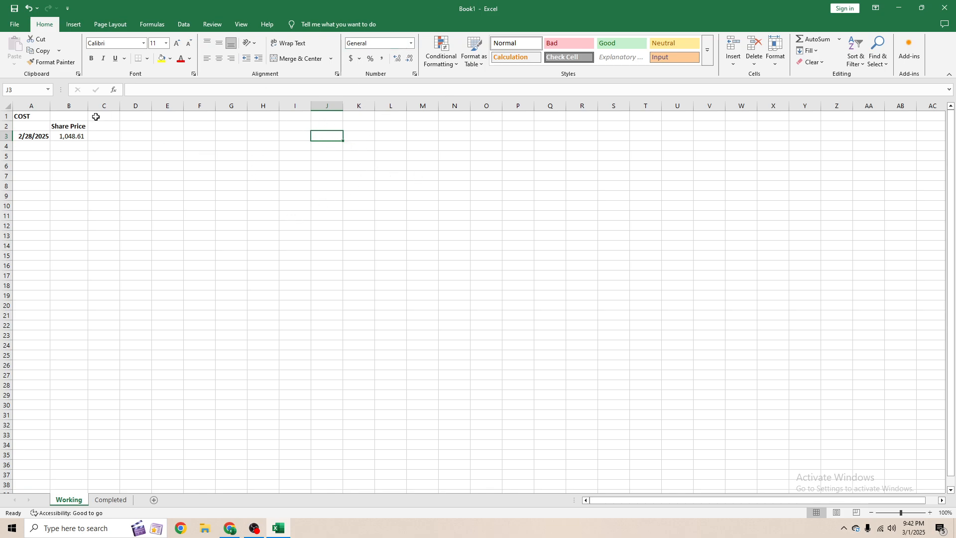
- Enter =RANDBETWEEN(-200,200)/10000 in C4 to generate a random daily return
click(39, 148)
click(114, 148)
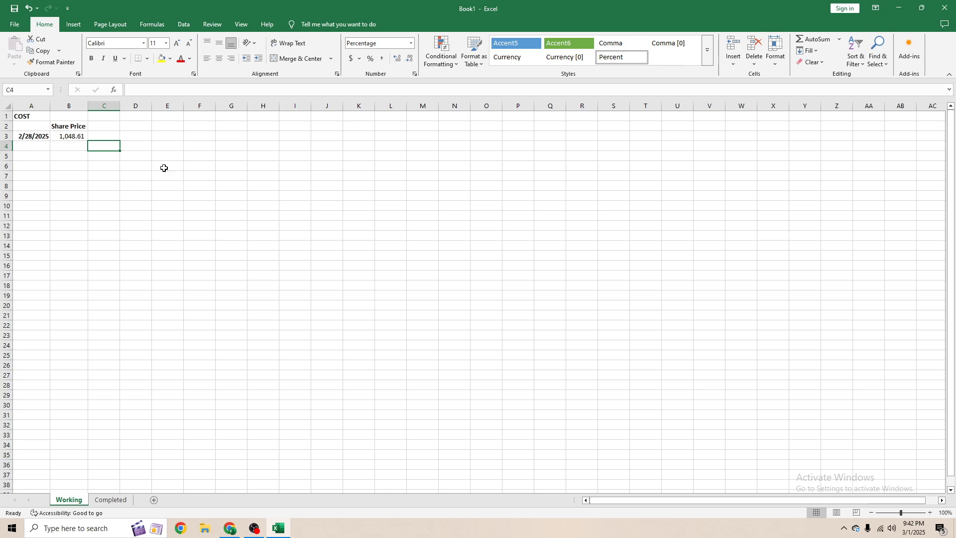
text(=)
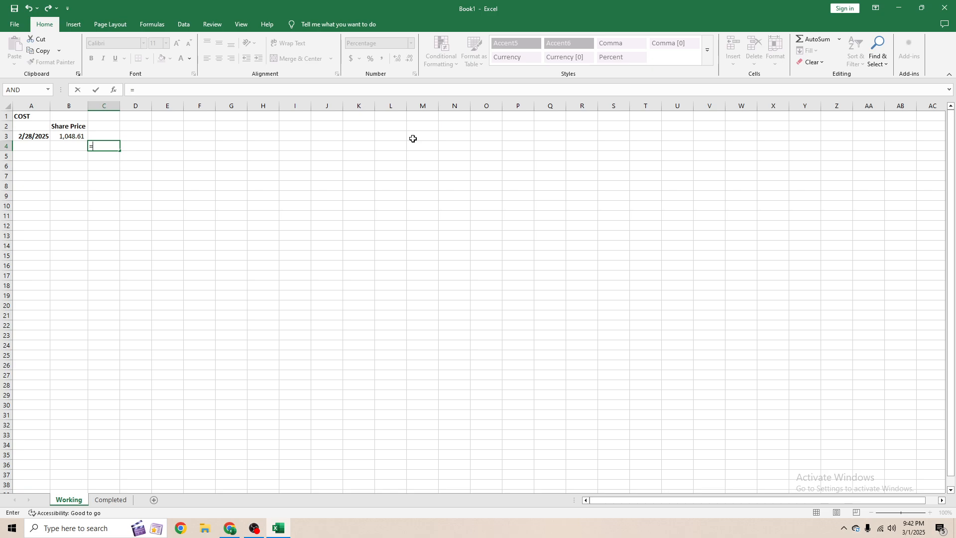
text(ran)
key(Down)
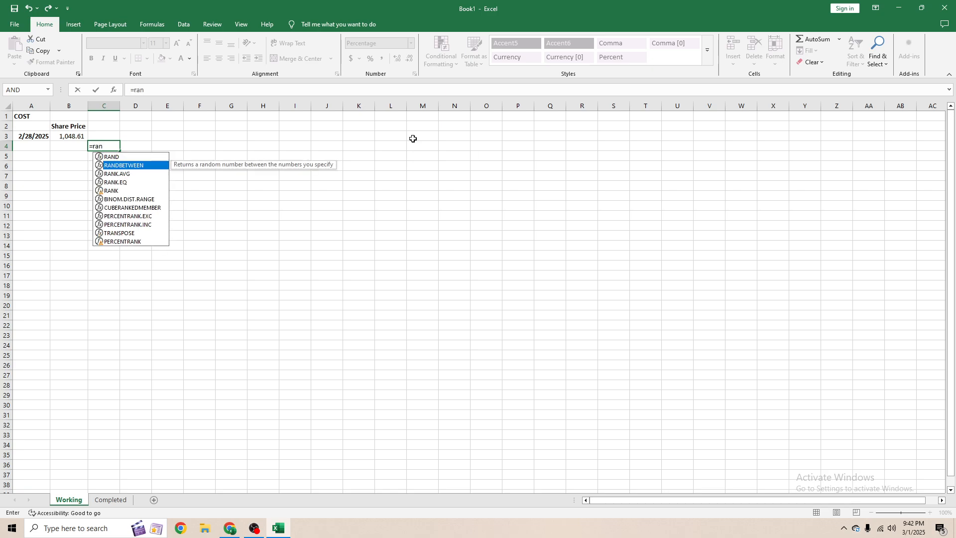
key(Tab)
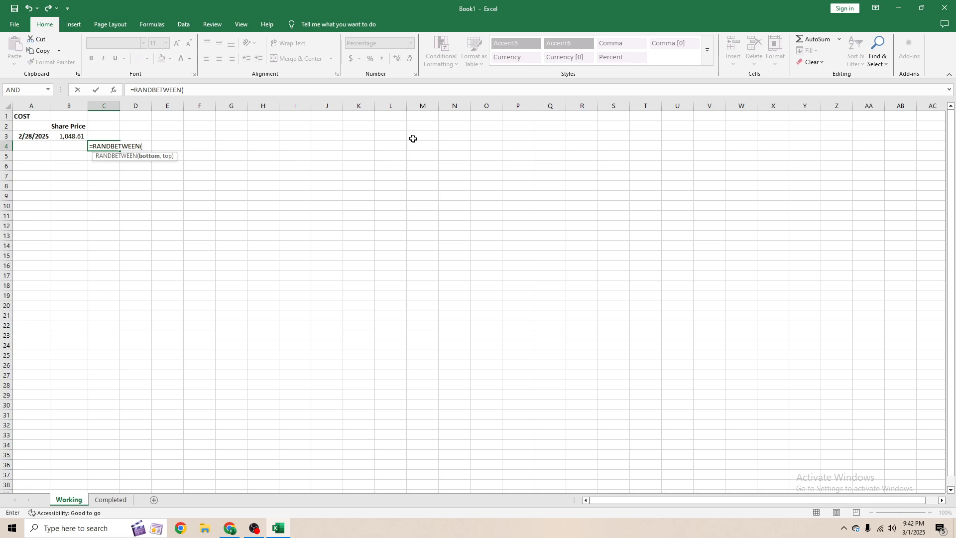
text(200,200)
text()/1000)
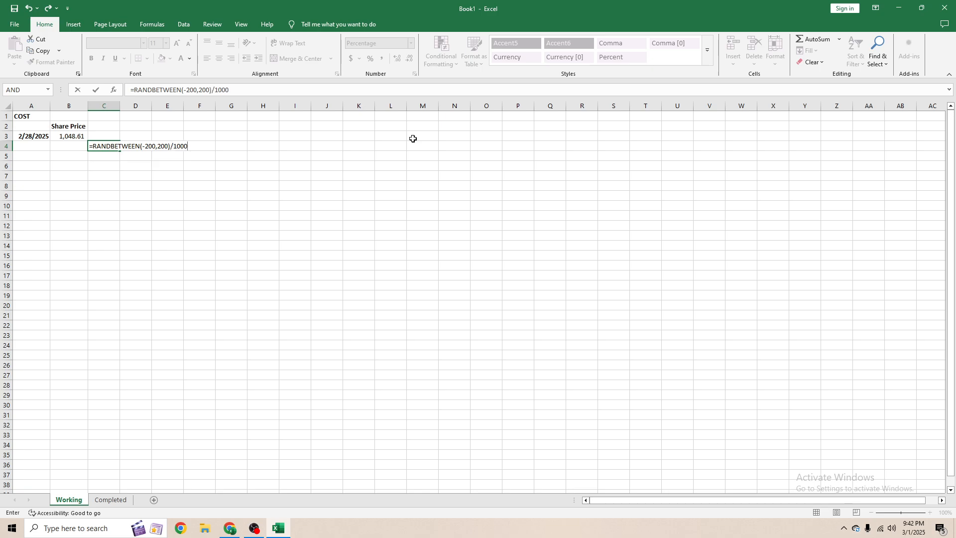
text(0)
key(ctrl+Return)
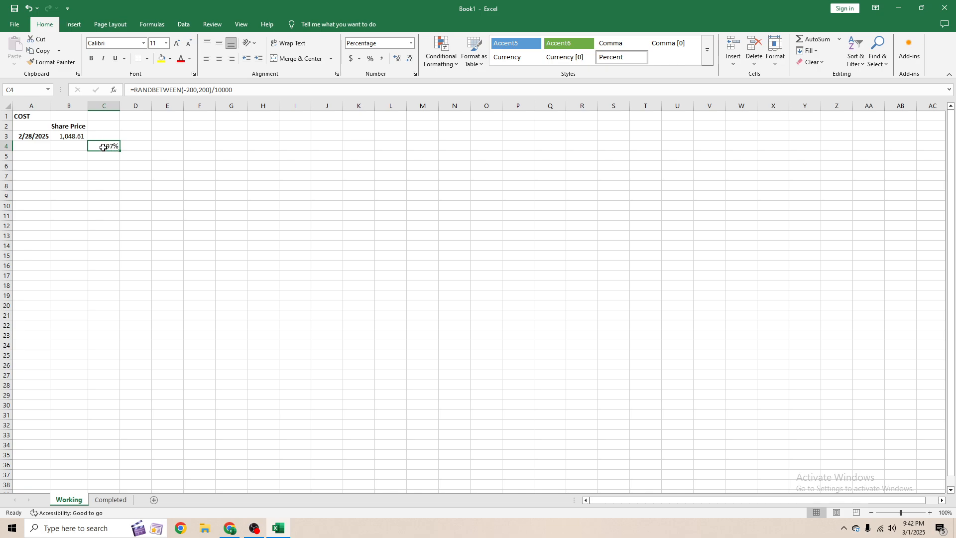
- Fill the random return formula down column C from C4 to row 36
click(71, 145)
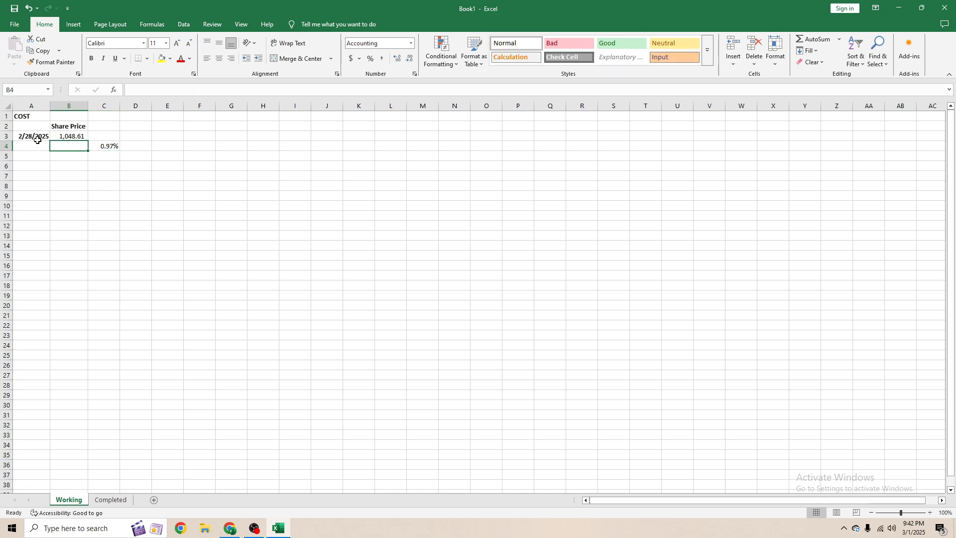
click(37, 147)
click(76, 151)
key(Up)
key(Right)
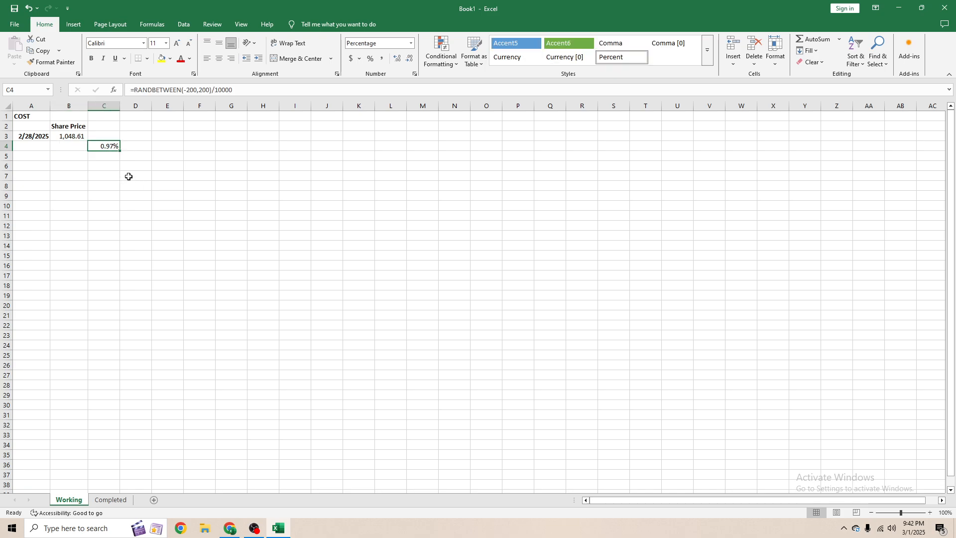
drag(120, 150, 122, 473)
click(109, 286)
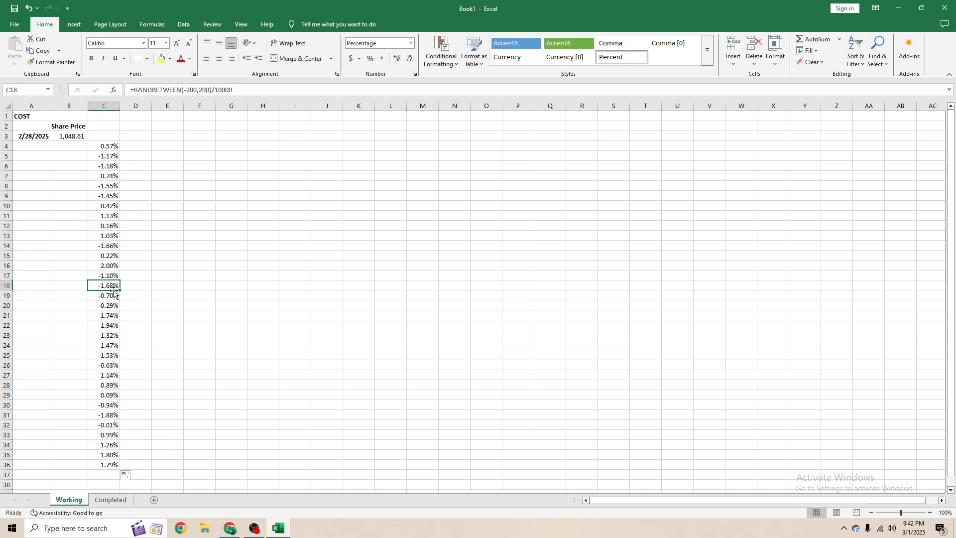
- Review the generated return values in column C
click(100, 244)
click(109, 148)
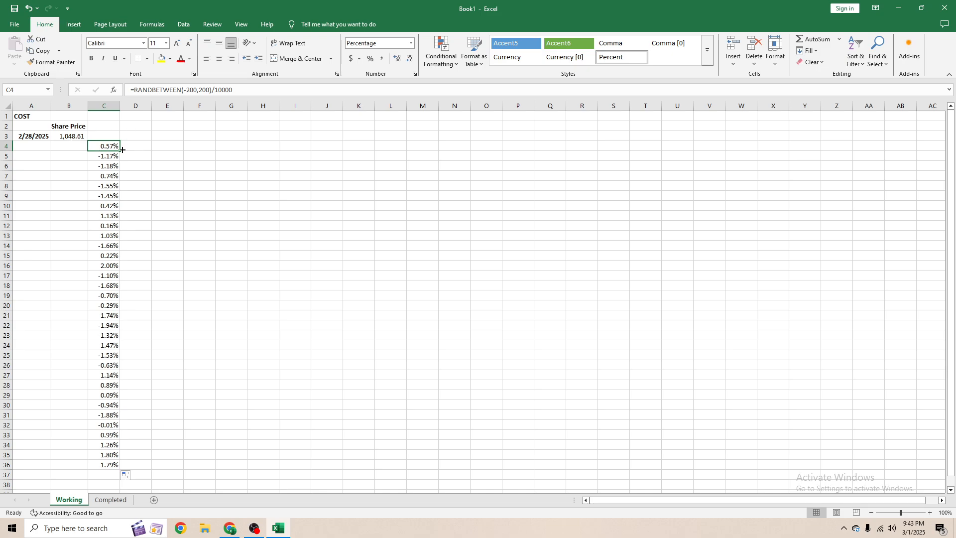
click(103, 271)
click(111, 375)
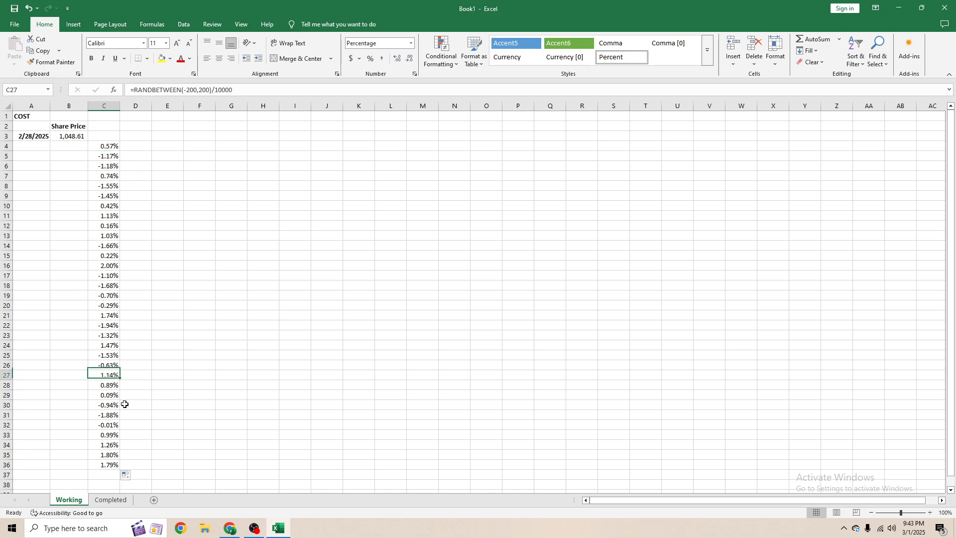
click(104, 247)
click(110, 147)
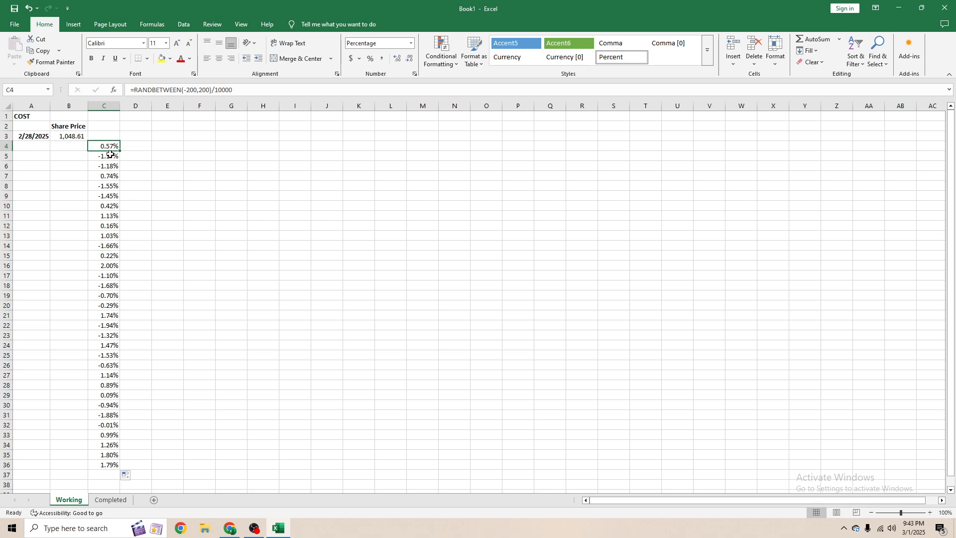
- Enter =B3*(1+C4) in B4 to compute the next day's share price from the return
click(75, 145)
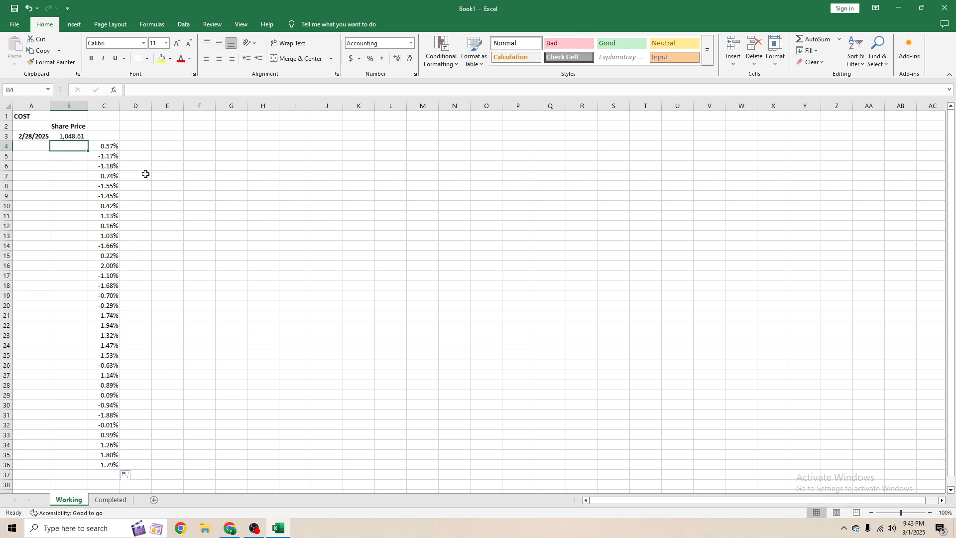
text(=)
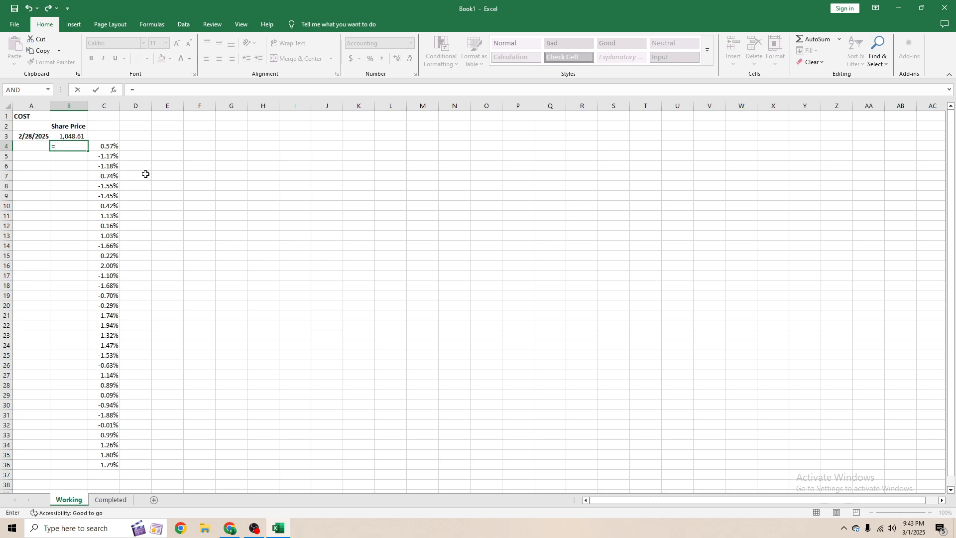
key(Up)
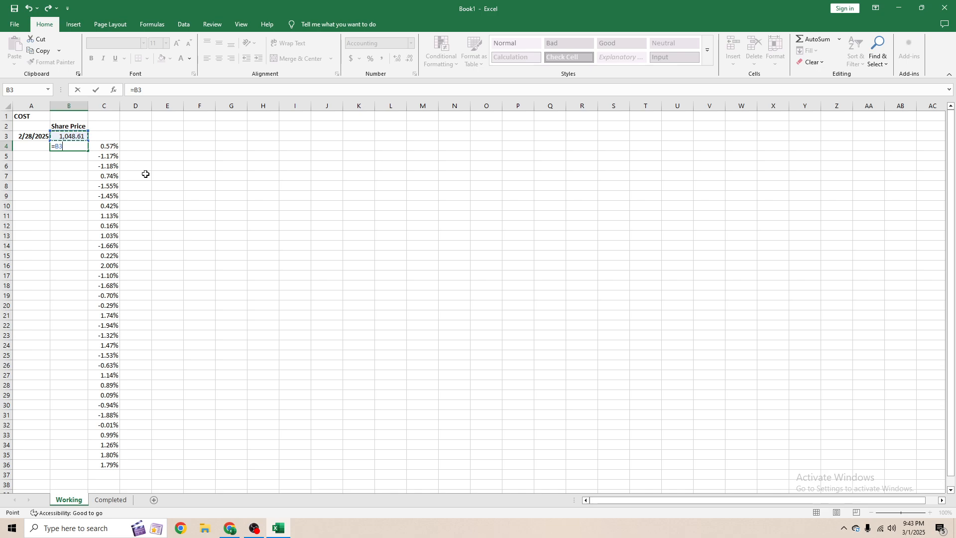
text(*(1+)
key(Right)
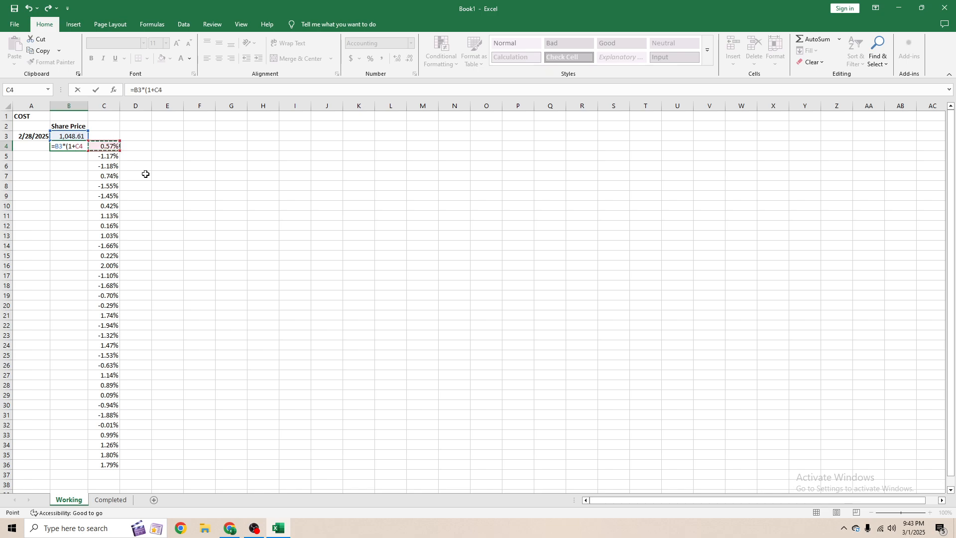
text())
key(Return)
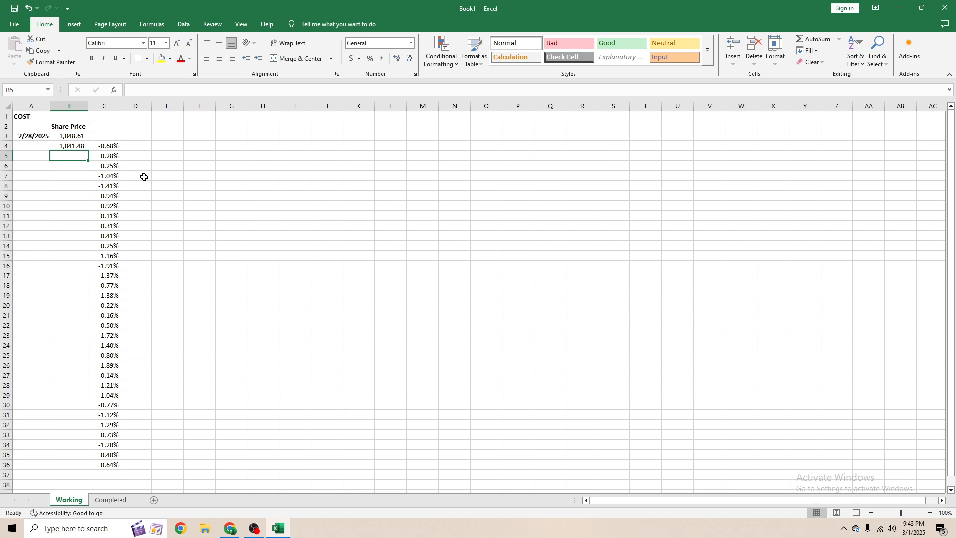
- Fill the share price formula down column B from B4 to row 36
click(69, 148)
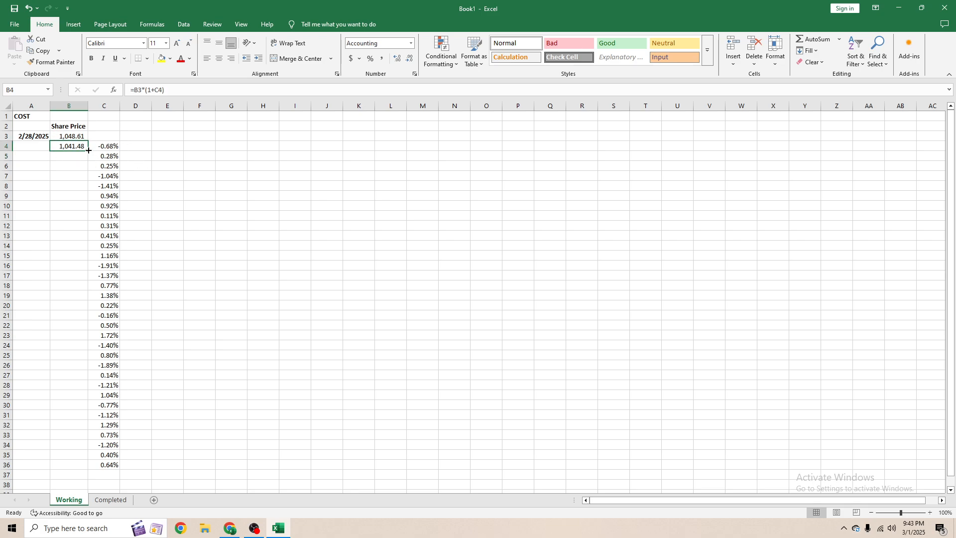
drag(89, 151, 80, 468)
- Check the filled share prices and returns in columns B and C
click(107, 216)
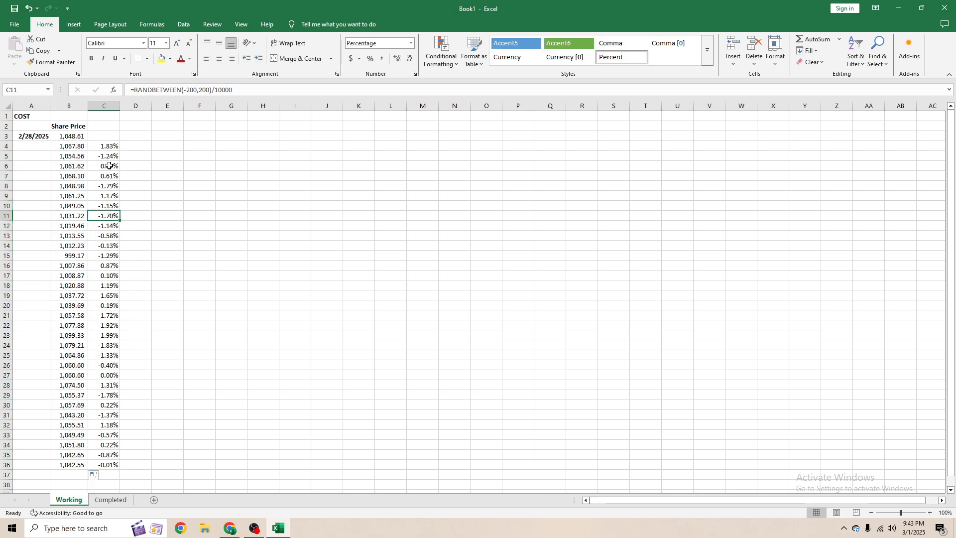
click(107, 145)
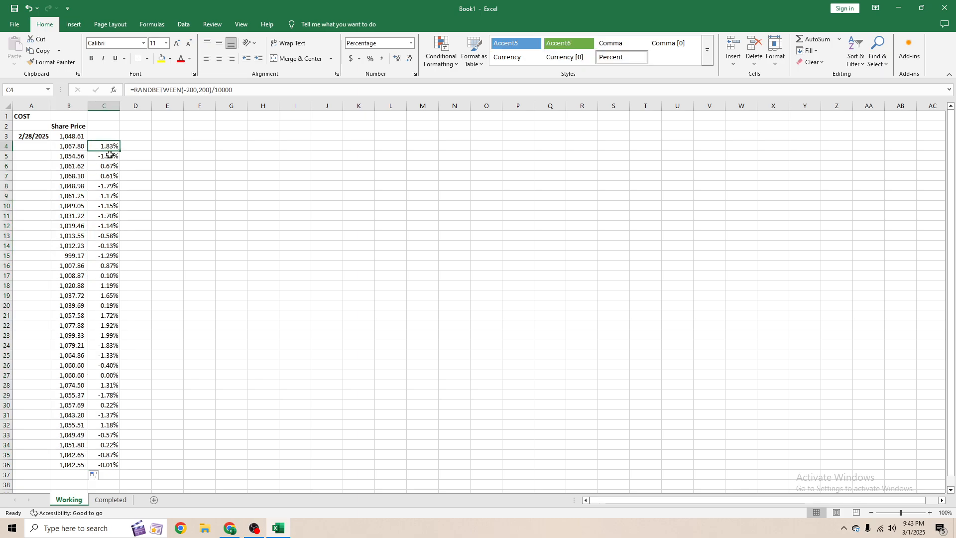
click(104, 316)
click(105, 384)
click(72, 426)
click(73, 463)
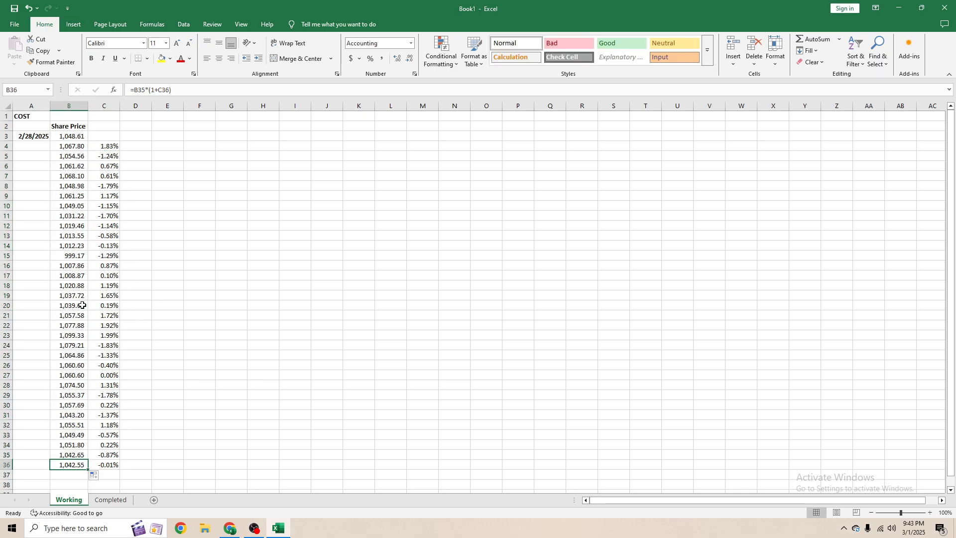
click(105, 147)
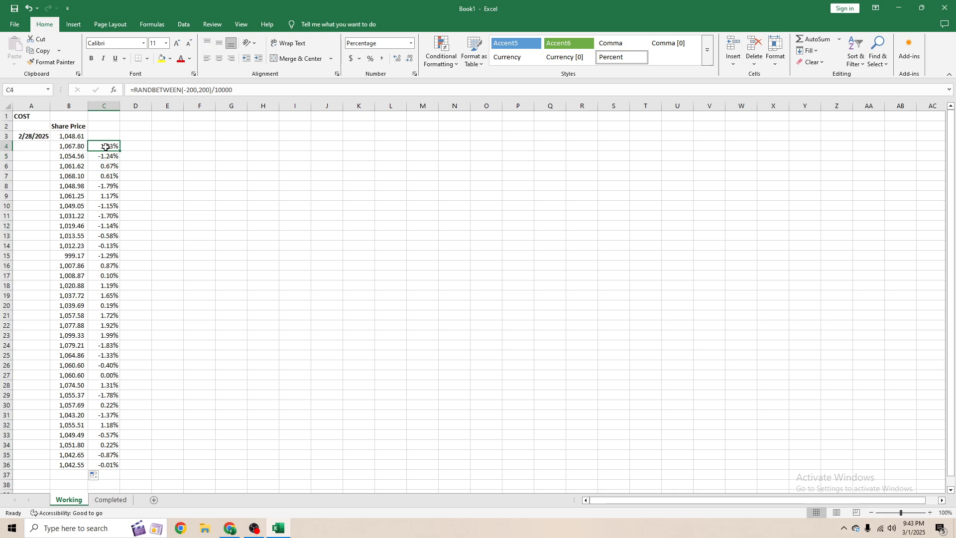
key(ctrl+shift+Down)
click(133, 177)
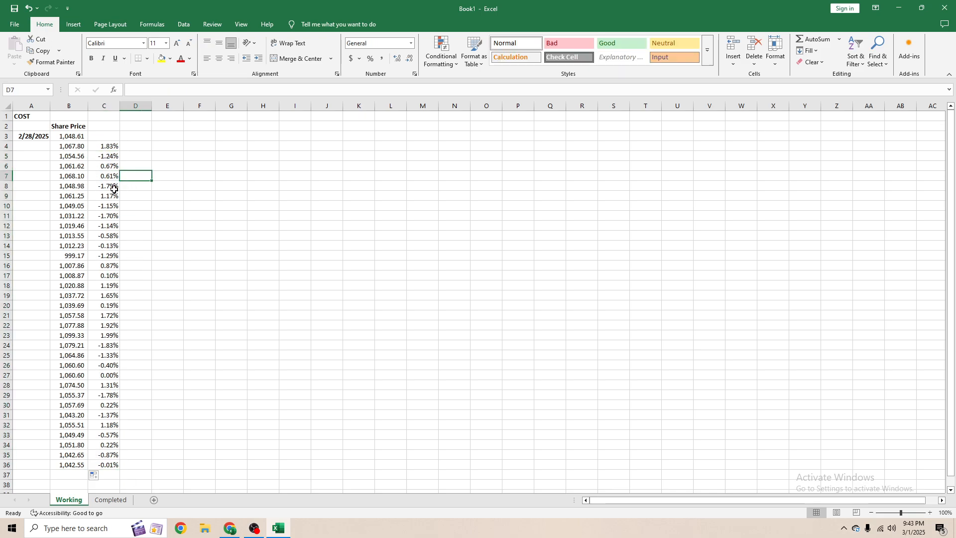
click(114, 190)
scroll(114, 190, down, 6)
scroll(94, 201, up, 6)
click(82, 306)
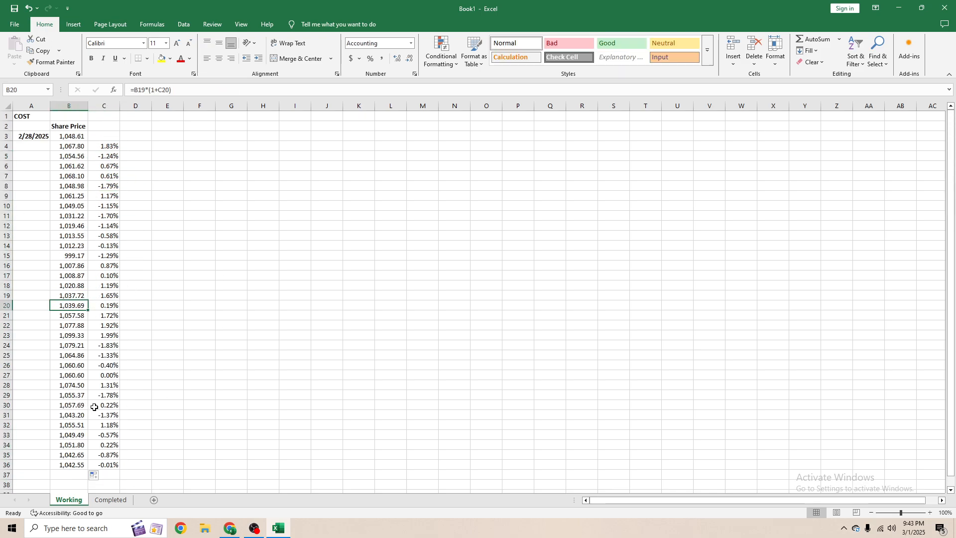
- Select cells in the empty date column A beside the price series
click(42, 145)
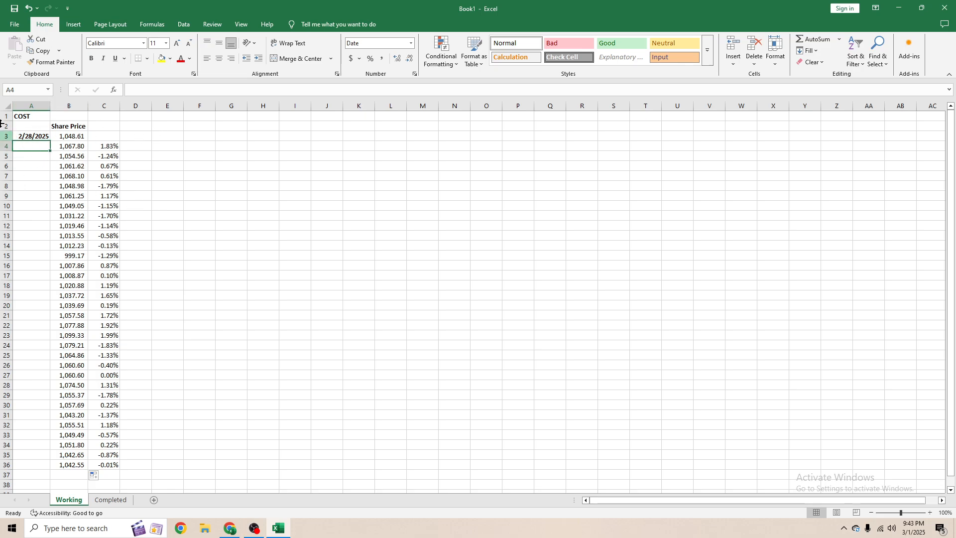
click(45, 164)
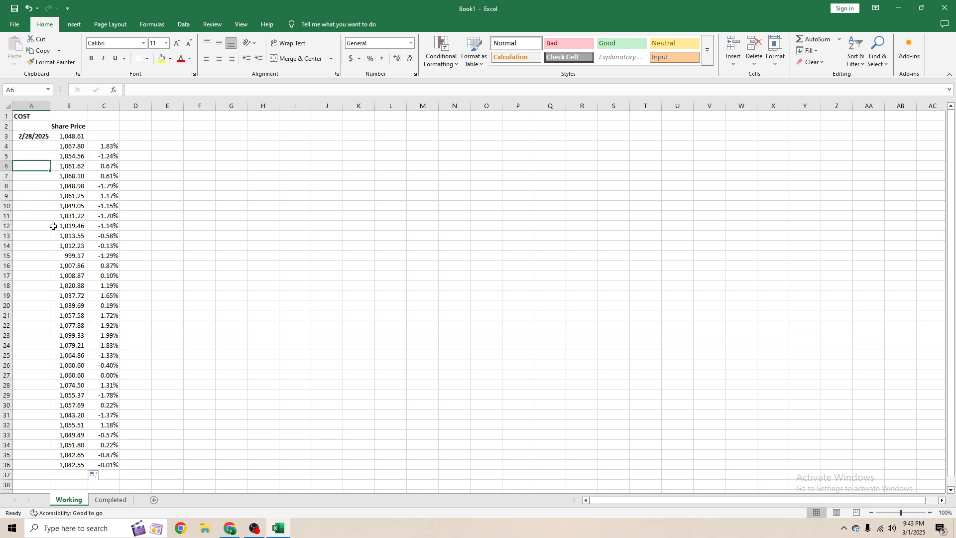
click(45, 265)
click(40, 387)
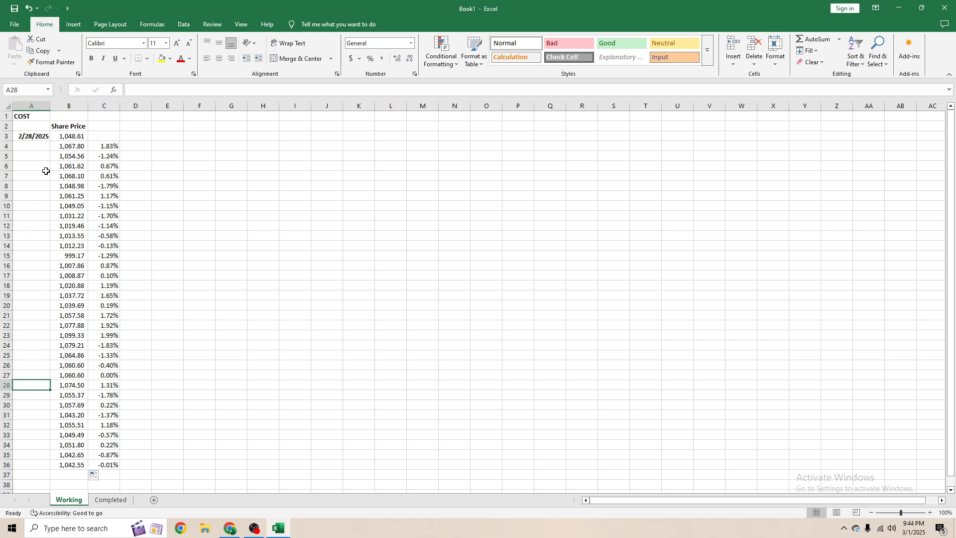
- Enter =WORKDAY(A3,1) in A4 to get the next working day after the start date
click(40, 148)
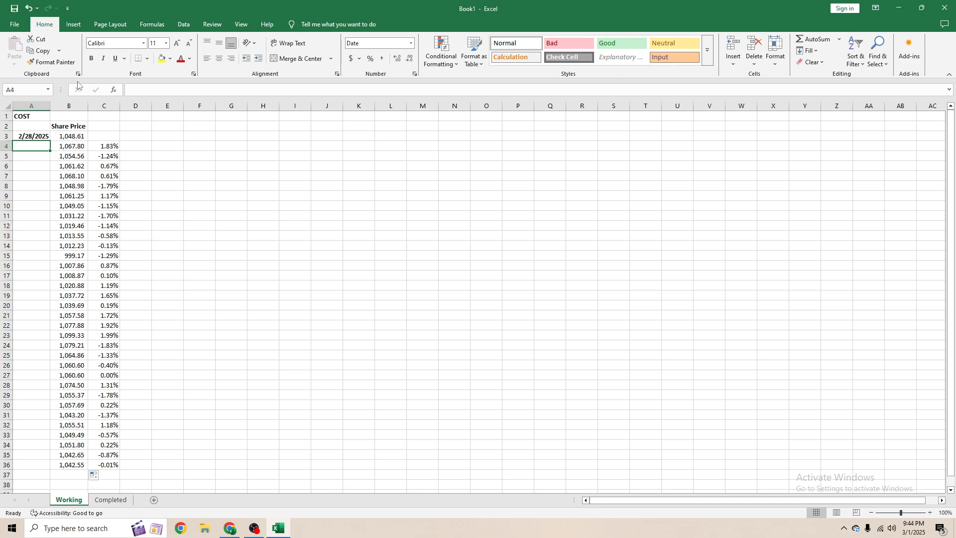
text(=)
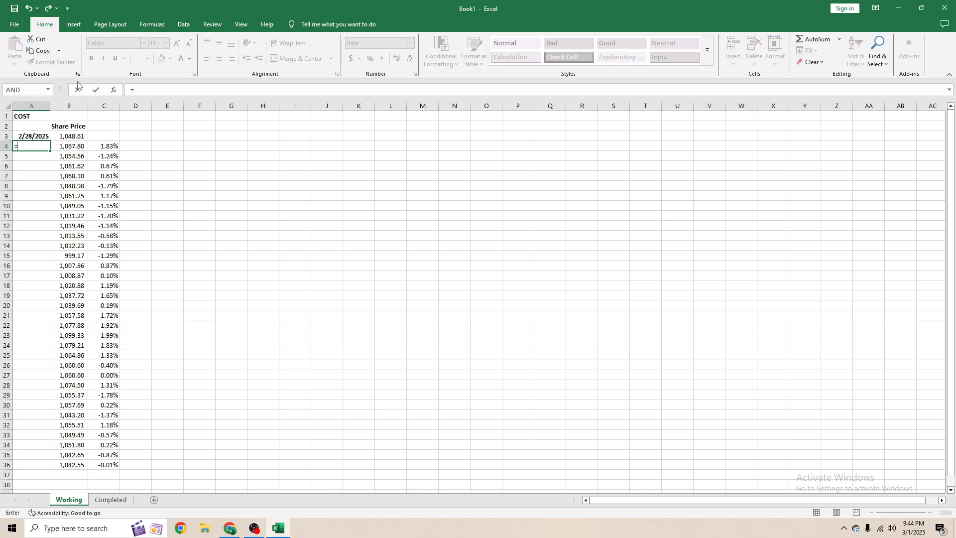
text(work)
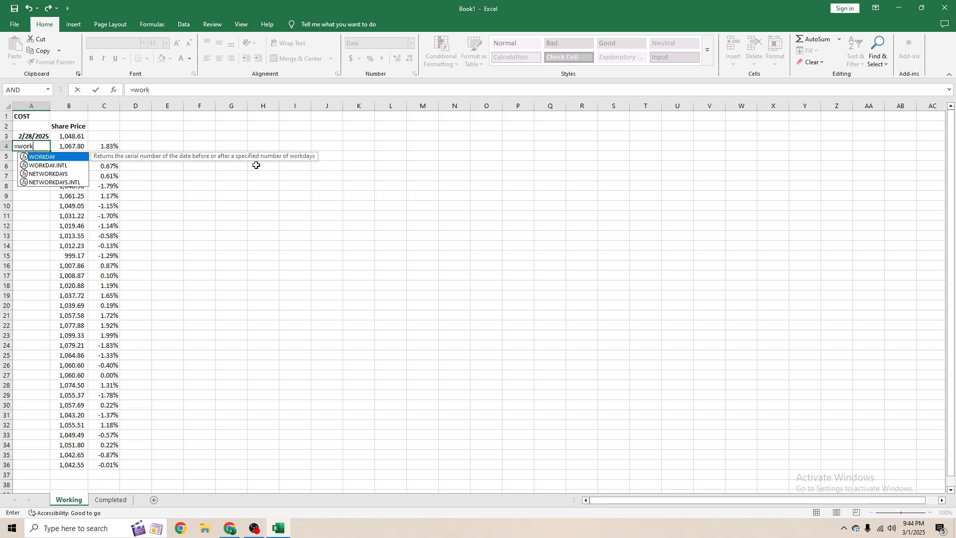
key(Tab)
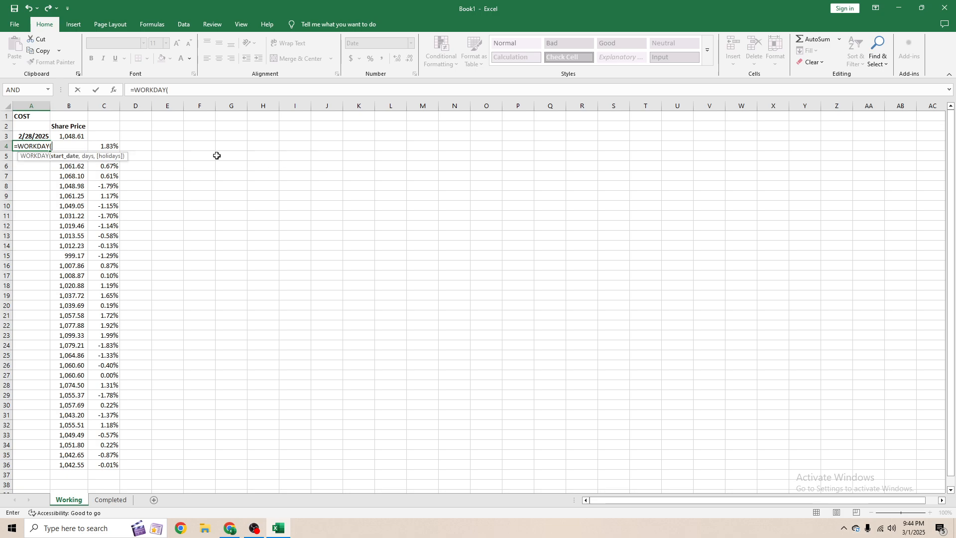
click(41, 136)
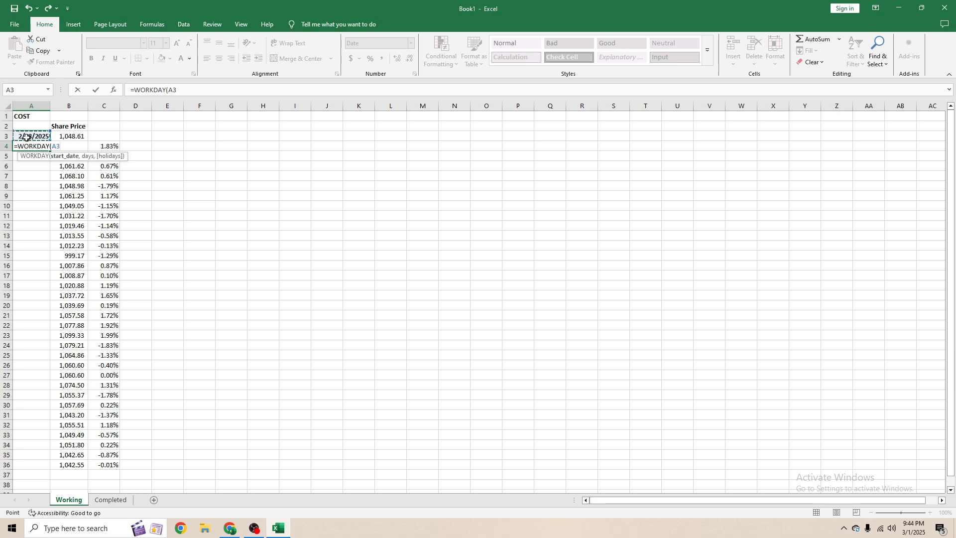
text(,1)
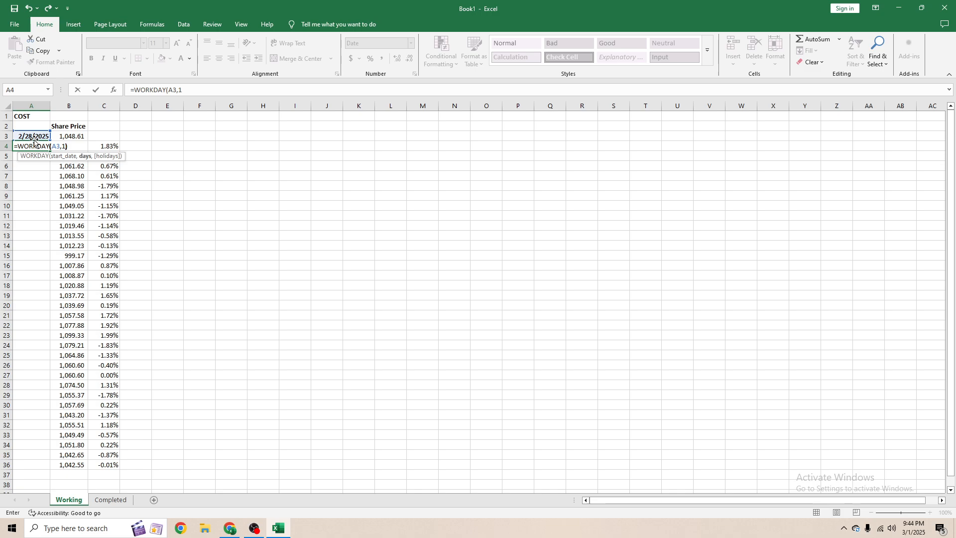
key(ctrl+Return)
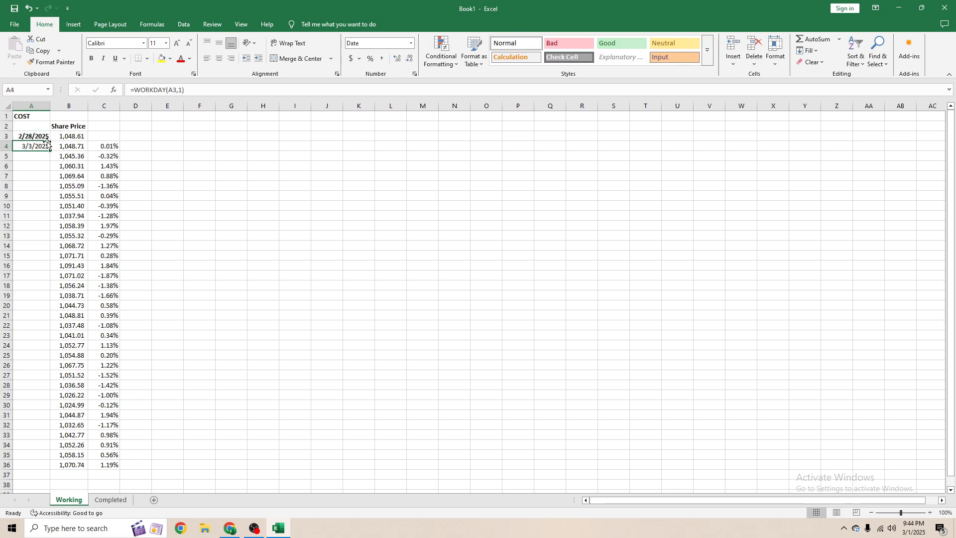
- Remove the bold formatting from the start date in A3
key(Up)
key(ctrl+b)
click(33, 149)
- Fill the WORKDAY date formula down column A from A4 to row 36
click(923, 532)
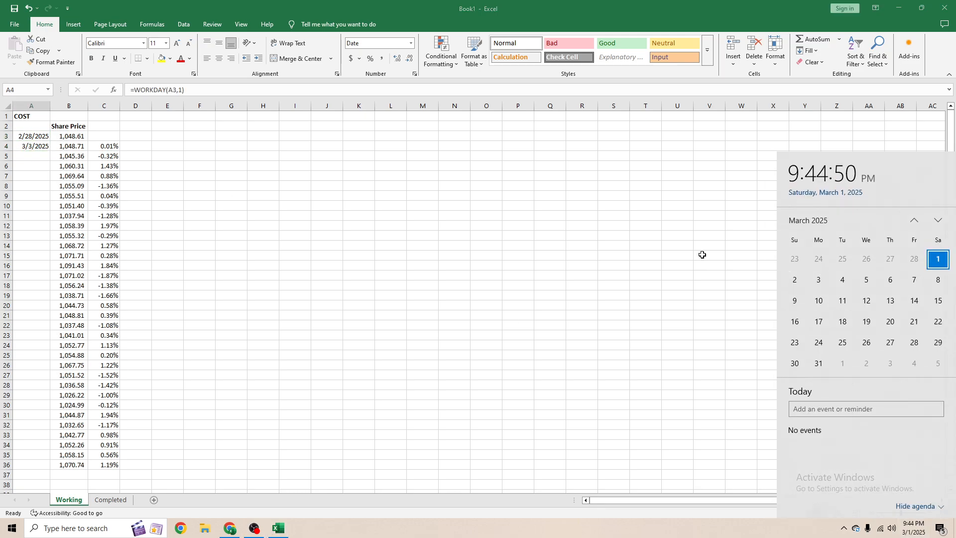
click(45, 143)
drag(51, 149, 50, 466)
click(31, 296)
click(33, 188)
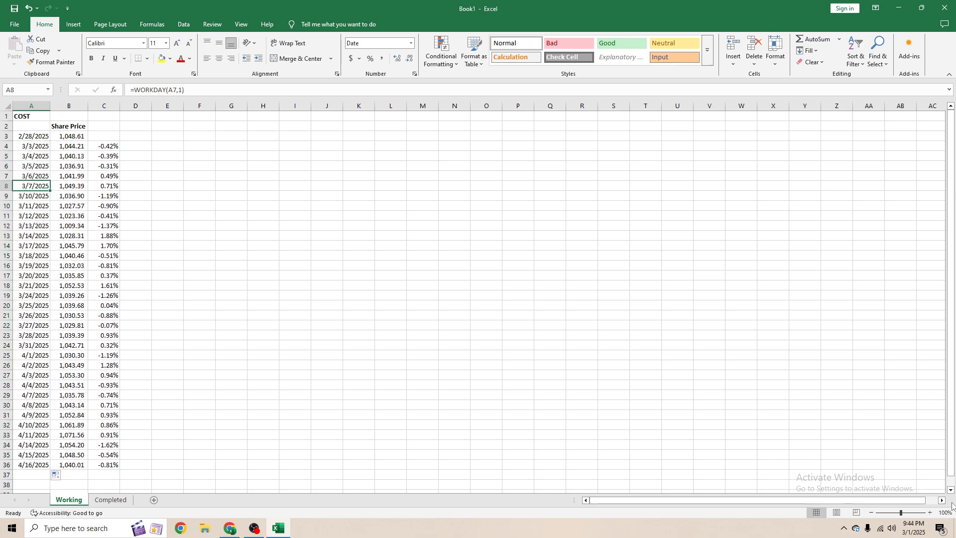
- Extend the date series down column A into mid-2027, ending around row 611 at 6/30/2027
click(914, 527)
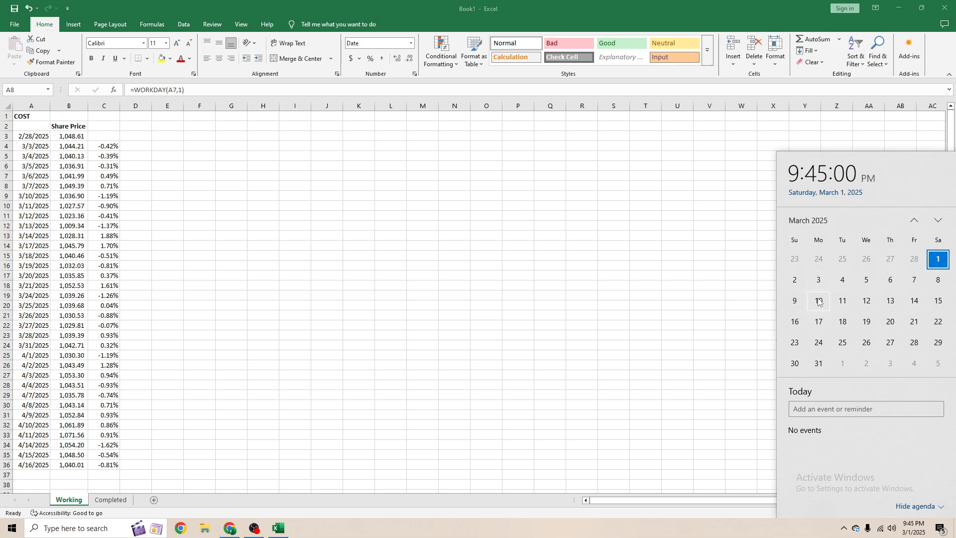
click(25, 226)
scroll(19, 345, down, 5)
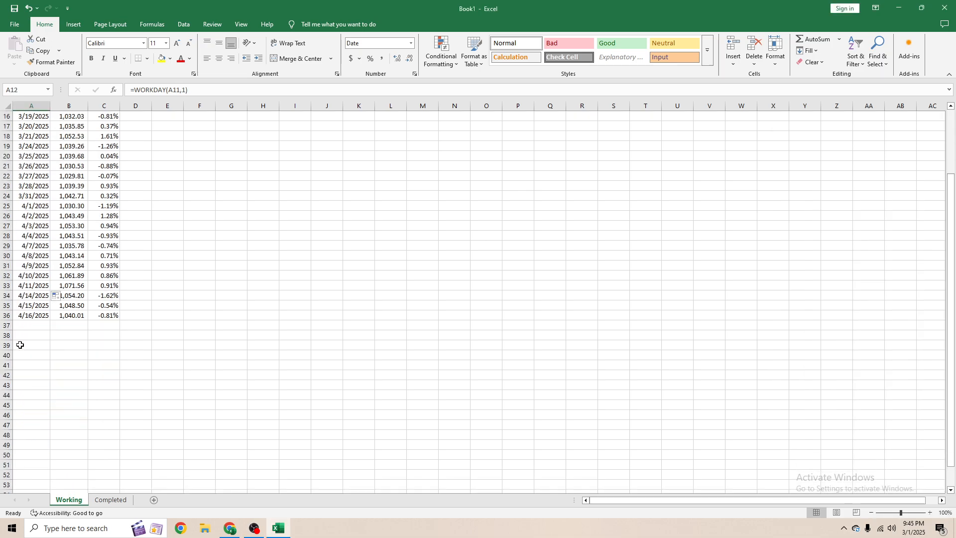
scroll(20, 344, down, 1)
click(44, 286)
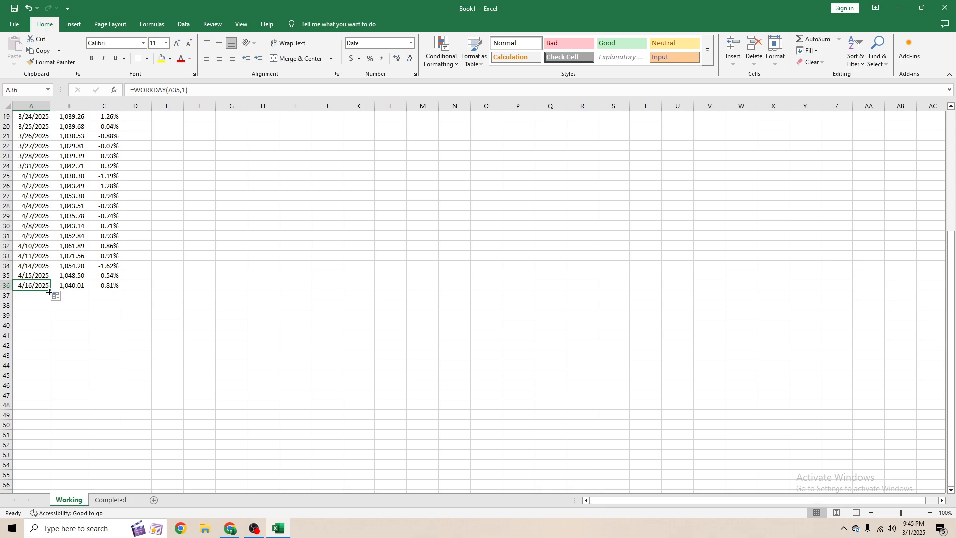
drag(48, 292, 38, 490)
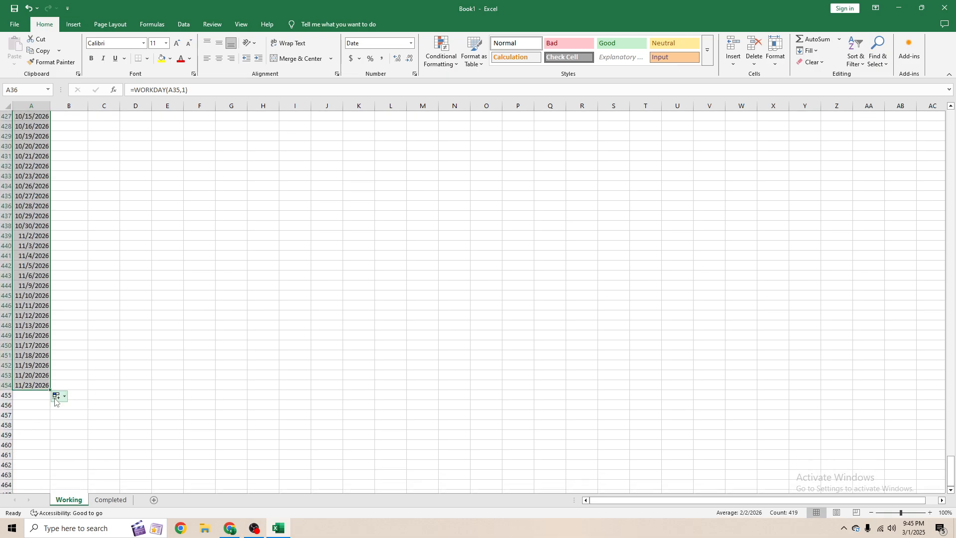
drag(51, 391, 55, 445)
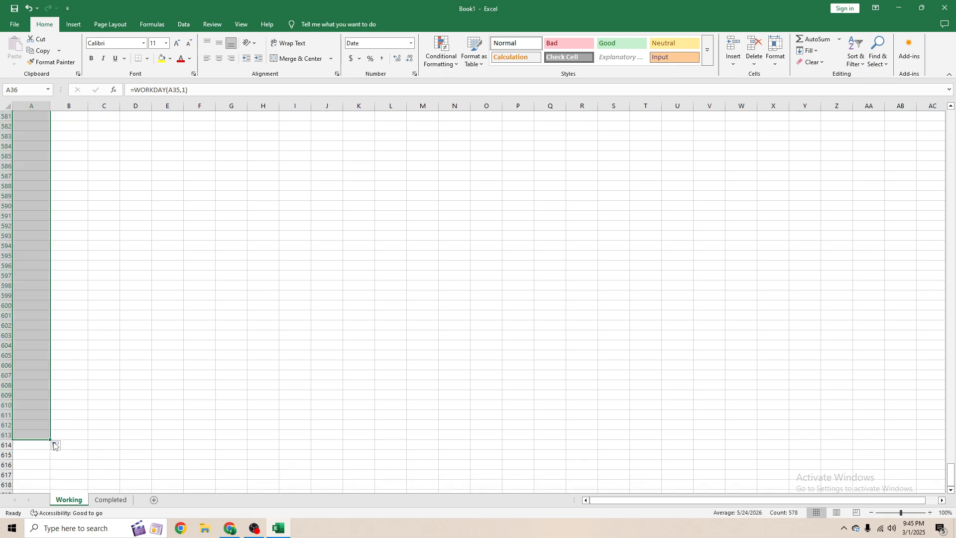
scroll(120, 319, down, 4)
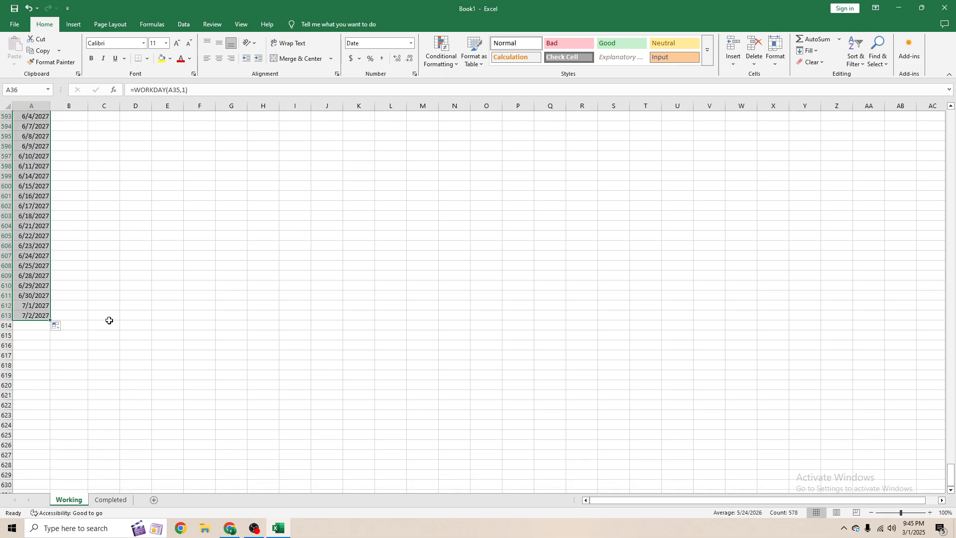
click(38, 305)
scroll(64, 273, up, 11)
click(35, 267)
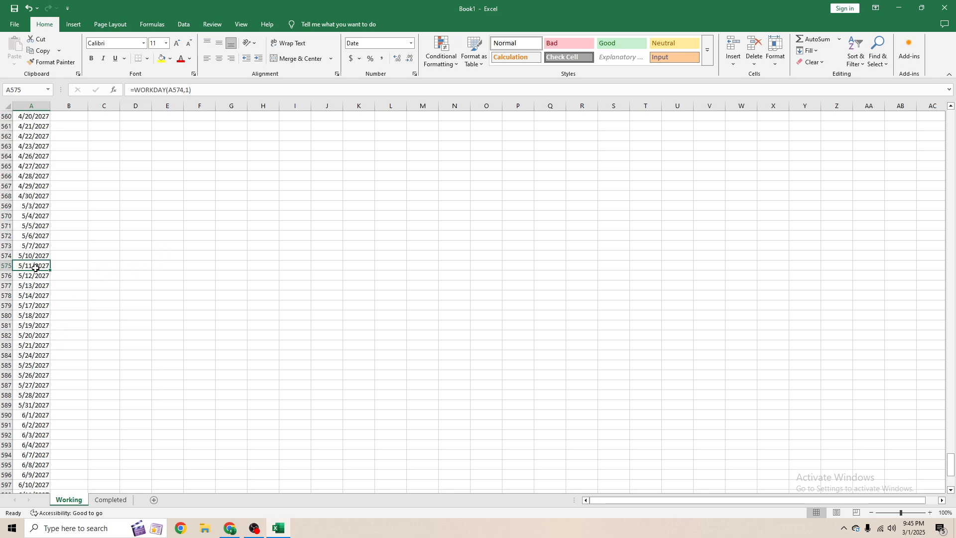
- Fill the RANDBETWEEN(-200,200)/10000 return formula down column C to row 611
key(ctrl+Up)
key(Right)
key(Down)
key(Down)
key(Down)
key(Down)
key(Right)
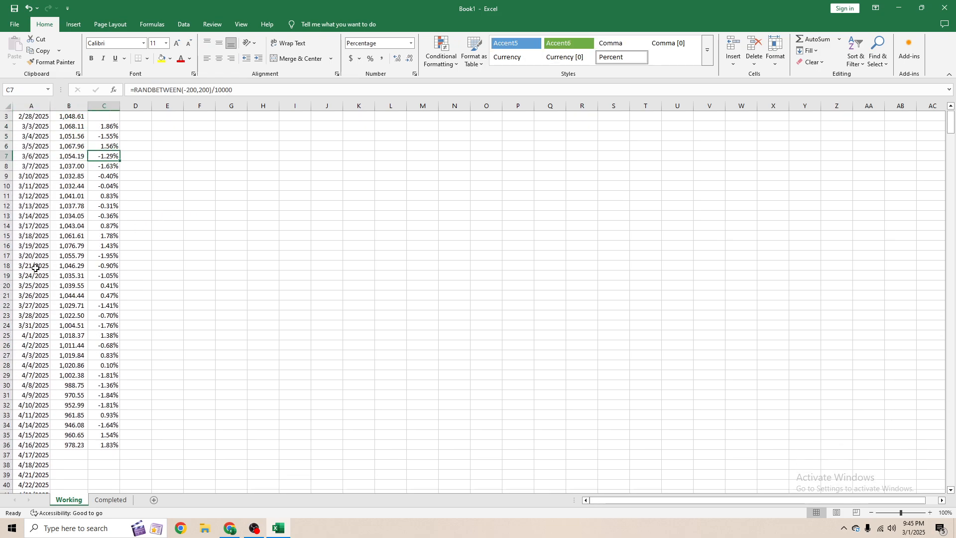
scroll(31, 263, down, 5)
click(108, 276)
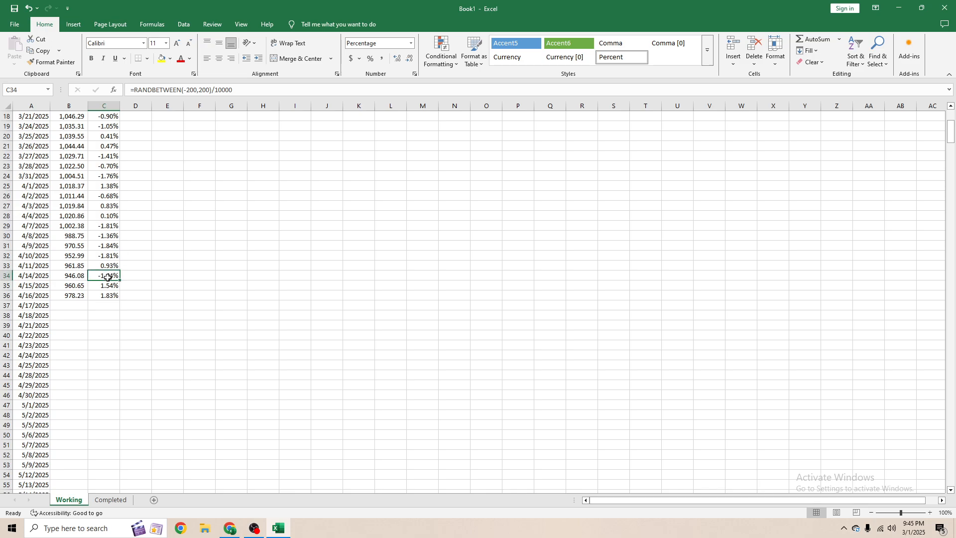
mouse_move(108, 283)
mouse_down()
mouse_move(154, 535)
mouse_move(84, 466)
mouse_move(98, 460)
mouse_up()
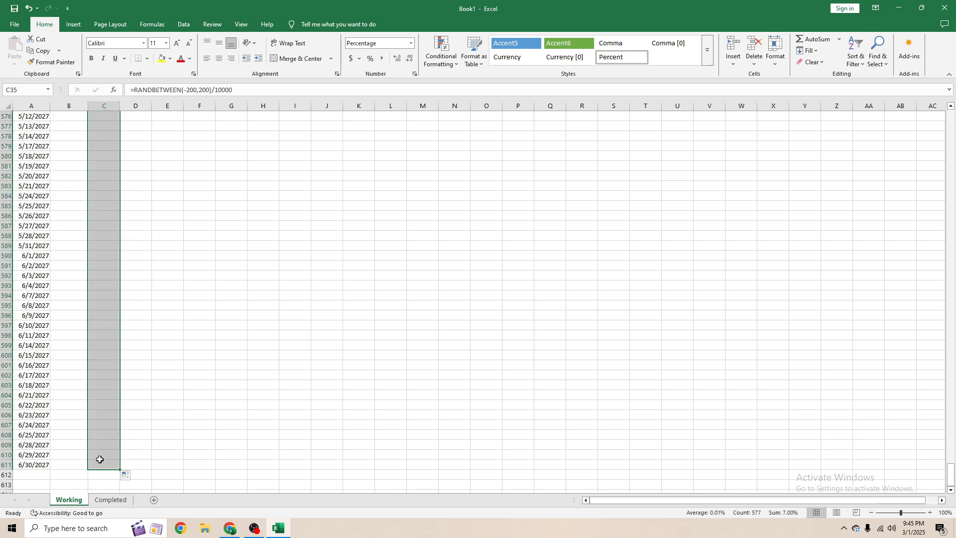
- Try filling the share price formula down column B to row 611, then undo the fill
scroll(81, 401, up, 1)
click(75, 377)
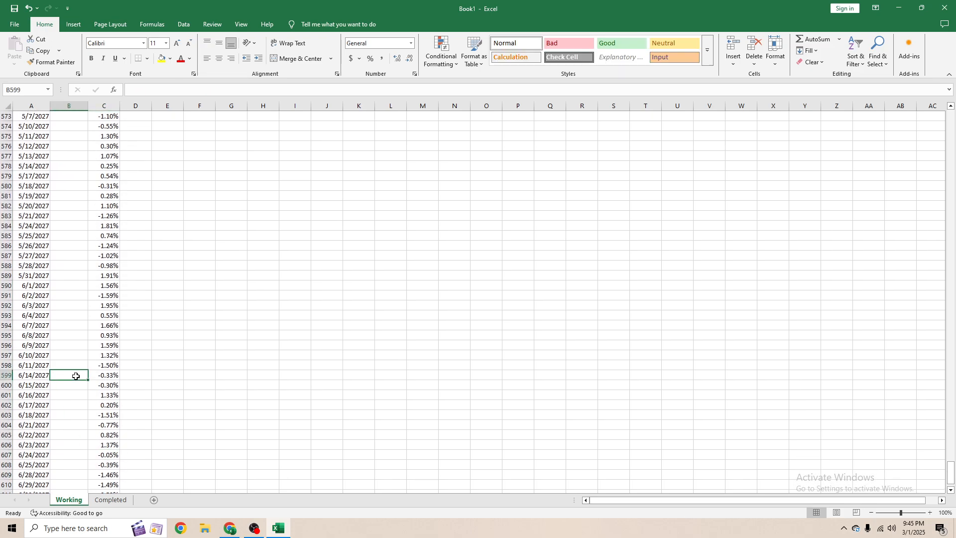
key(ctrl+Up)
key(Down)
key(Up)
key(ctrl+c)
key(Right)
key(ctrl+Down)
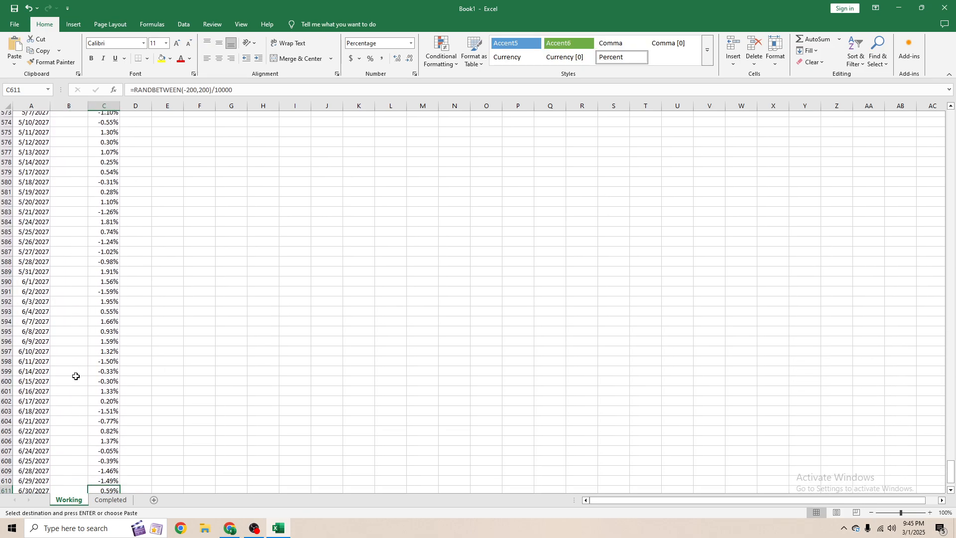
key(Left)
key(ctrl+Up)
key(Escape)
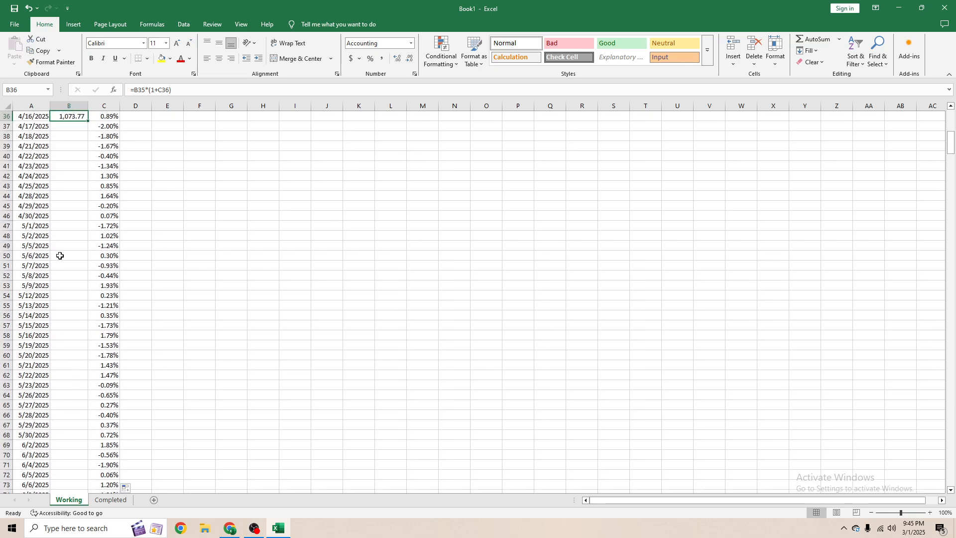
drag(88, 124, 67, 478)
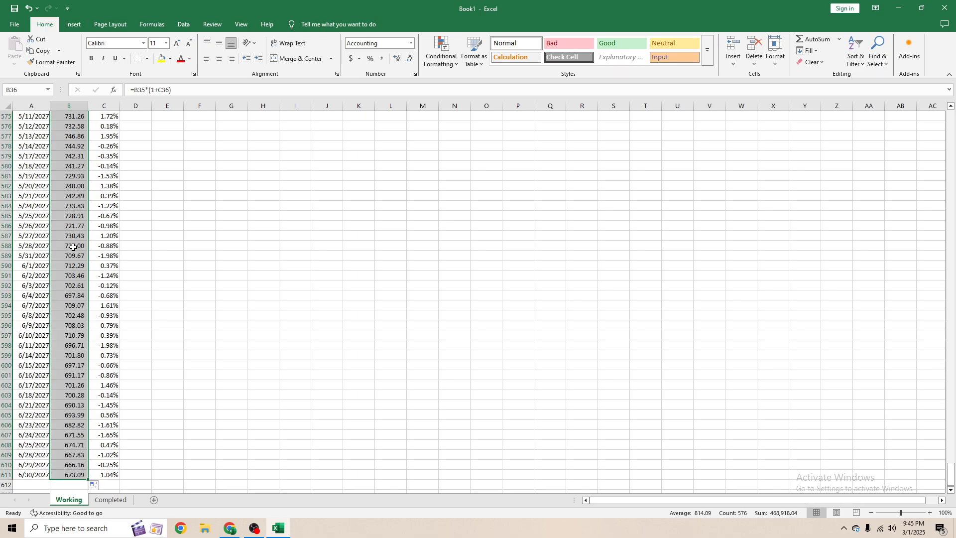
key(ctrl+z)
- Copy the share price formula from B36 and paste it into column B down through row 611
key(ctrl+c)
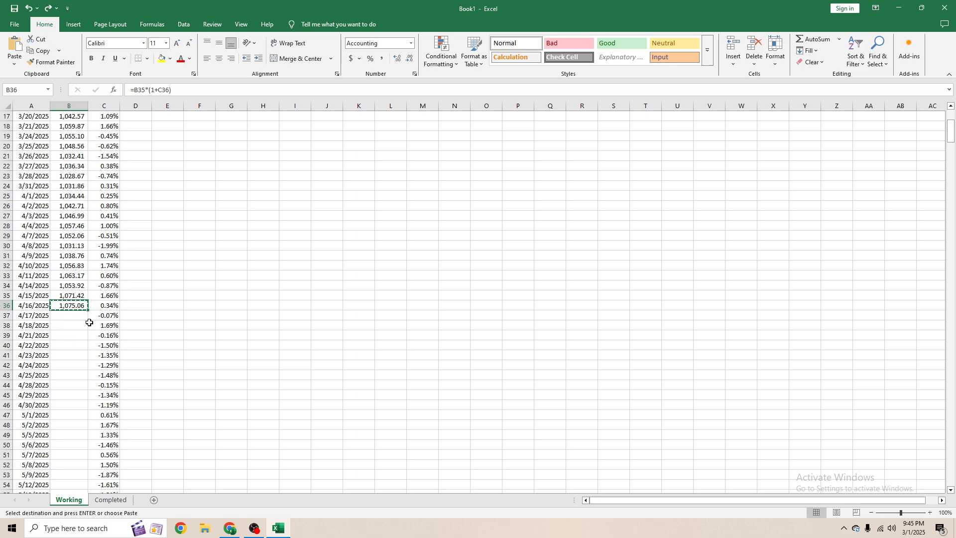
key(Right)
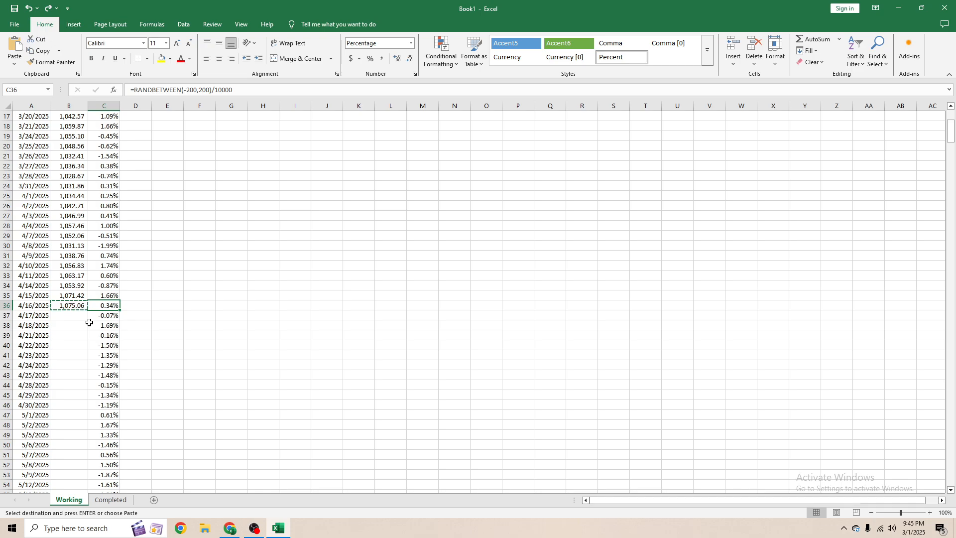
key(ctrl+Down)
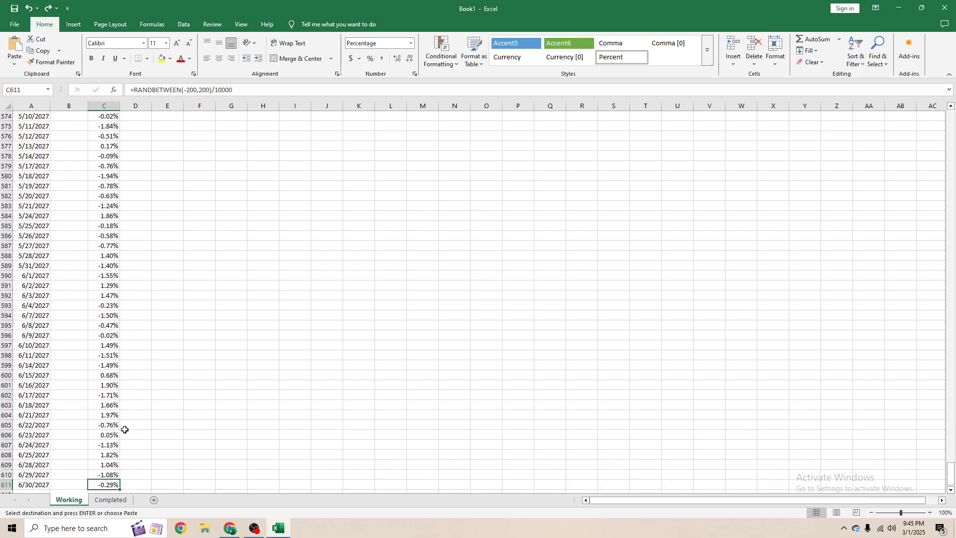
scroll(131, 425, down, 2)
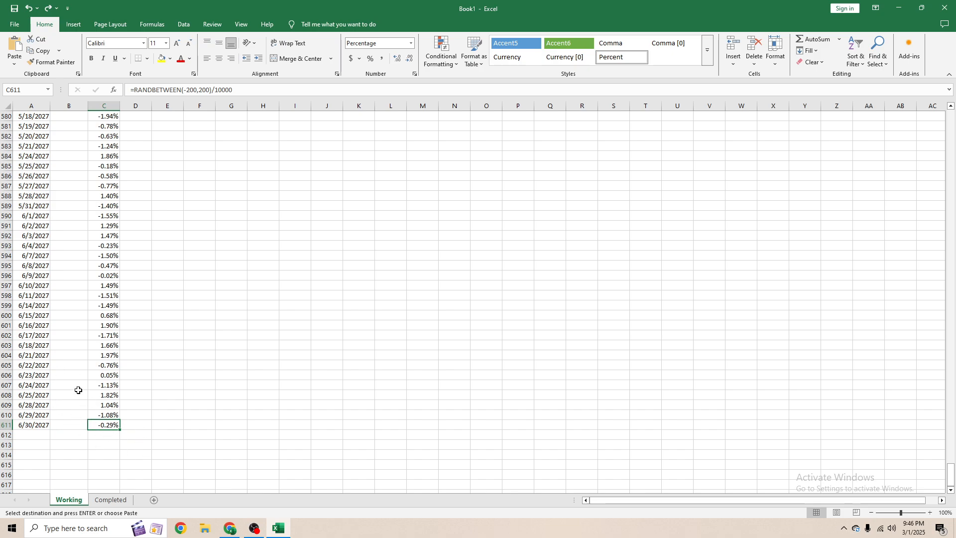
key(Left)
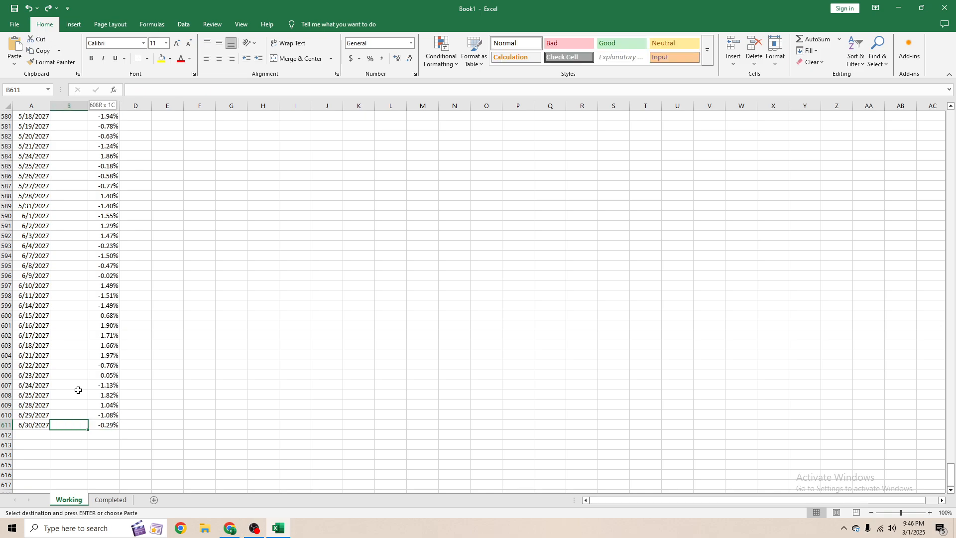
key(ctrl+shift+Up)
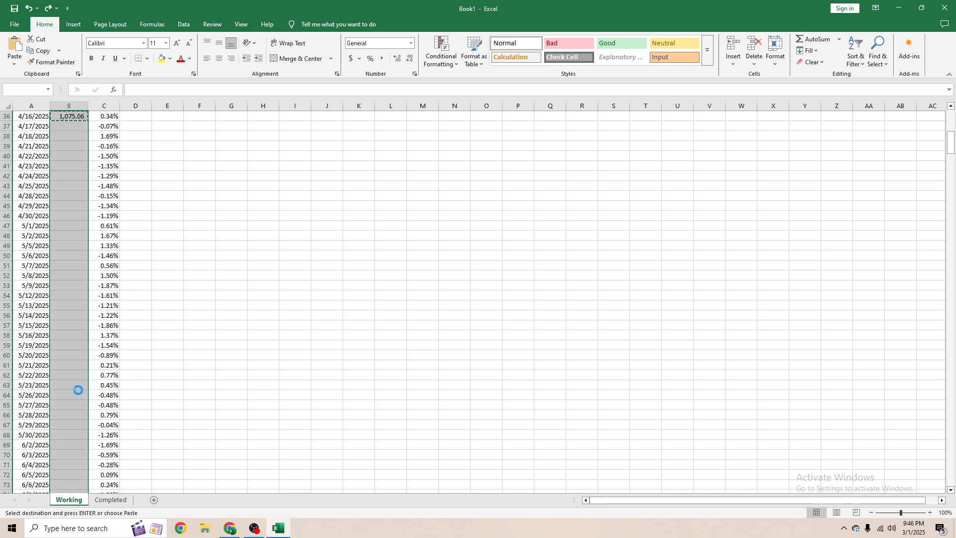
key(ctrl+v)
- Scroll through the extended price series and inspect the share price formulas in column B
scroll(2, 240, up, 20)
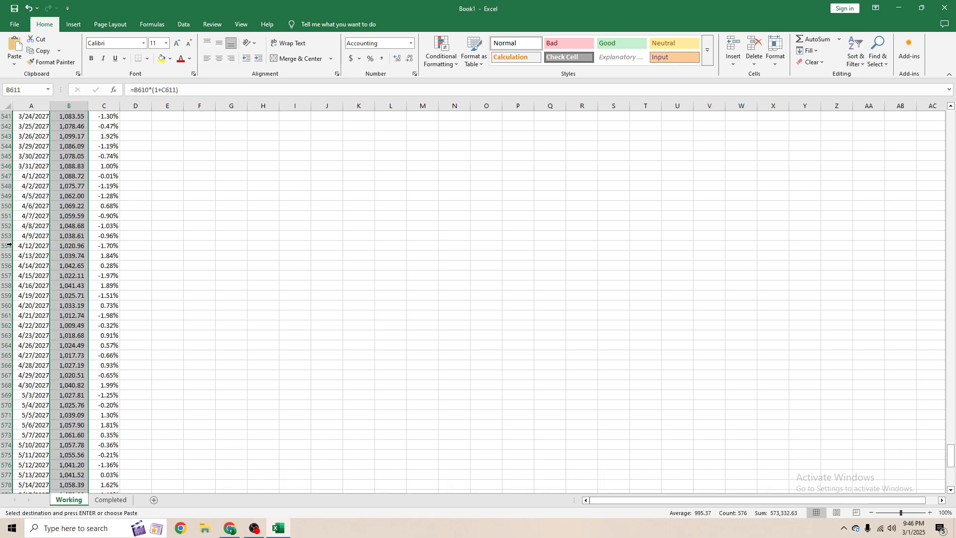
scroll(26, 265, up, 20)
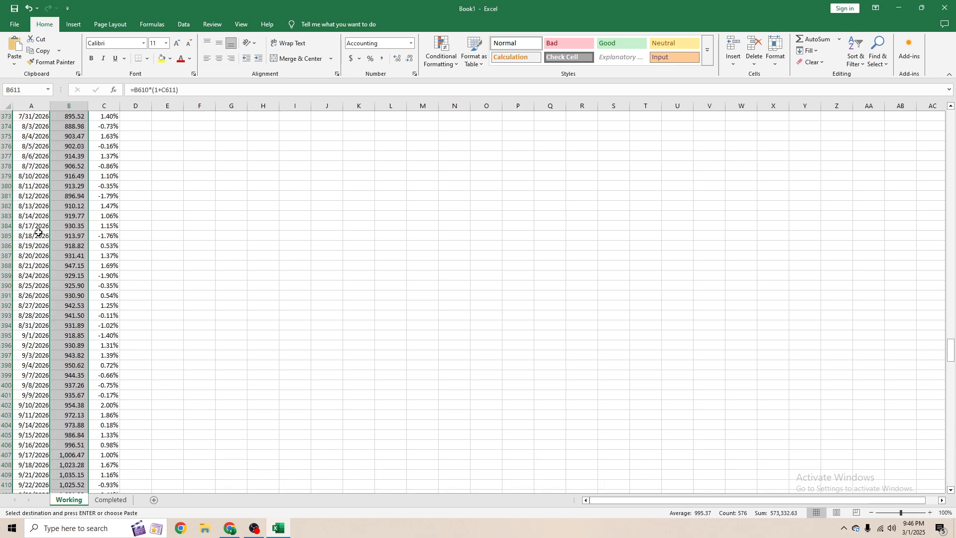
click(73, 196)
scroll(82, 234, up, 12)
scroll(75, 153, up, 2)
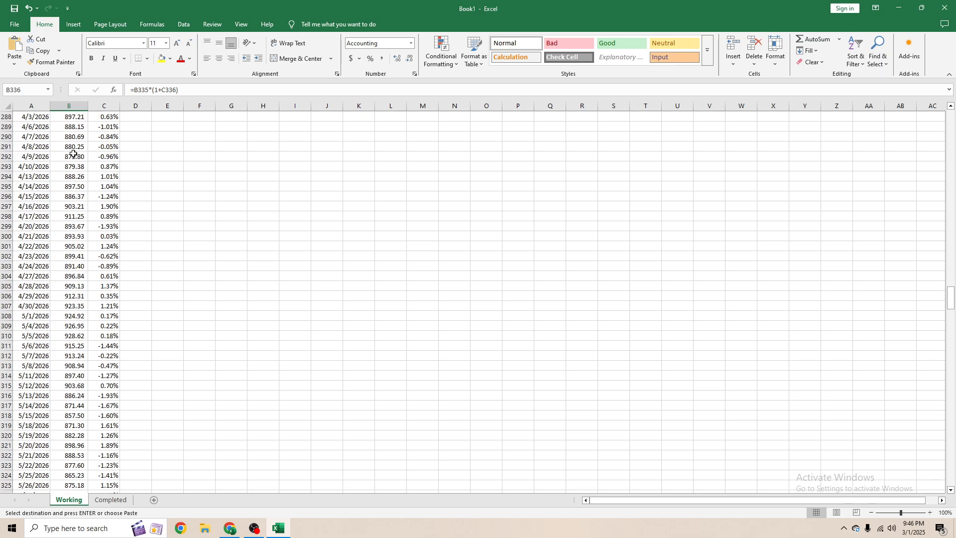
drag(73, 137, 75, 146)
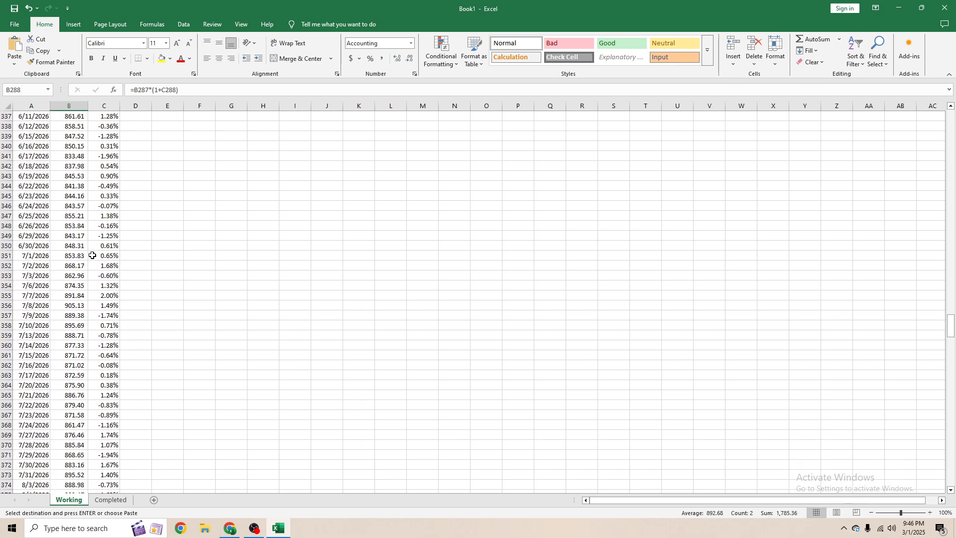
drag(951, 299, 951, 114)
click(71, 137)
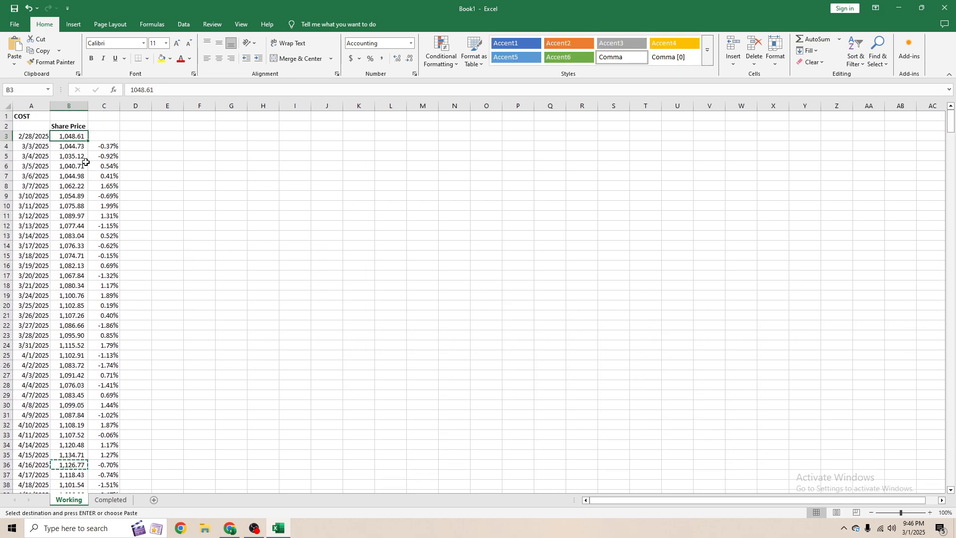
click(79, 205)
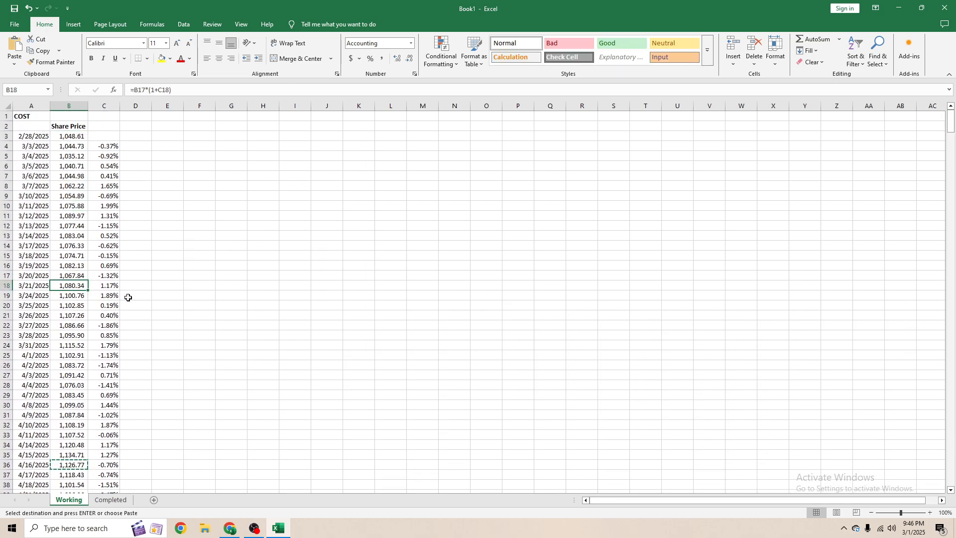
- Check the share price formulas down column B and paste the copied formula into the last rows near row 611
scroll(110, 274, down, 20)
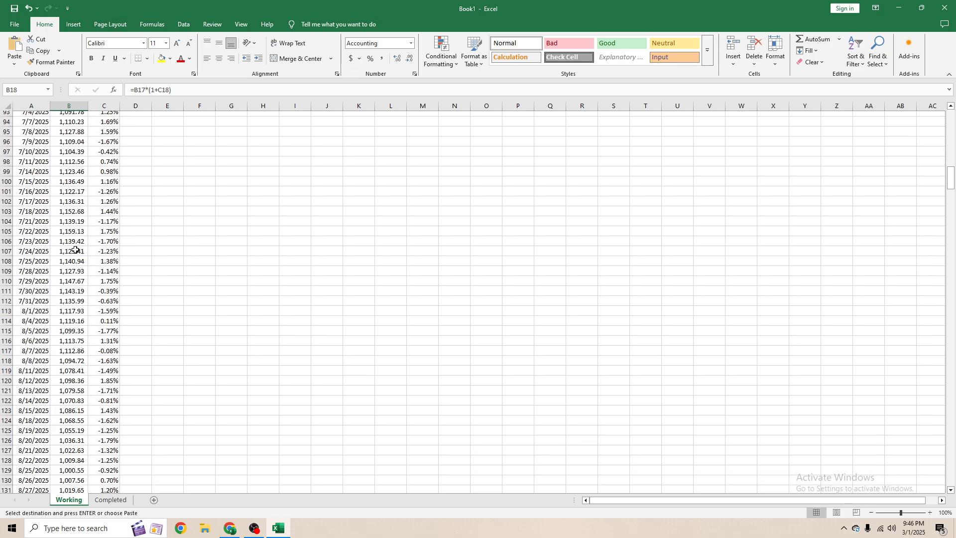
scroll(72, 225, down, 20)
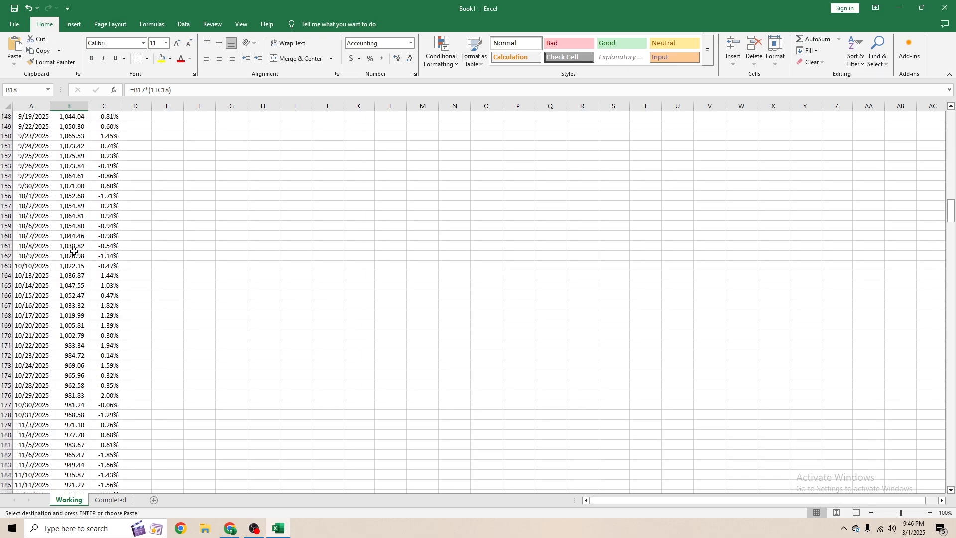
click(68, 266)
click(70, 305)
scroll(76, 325, down, 6)
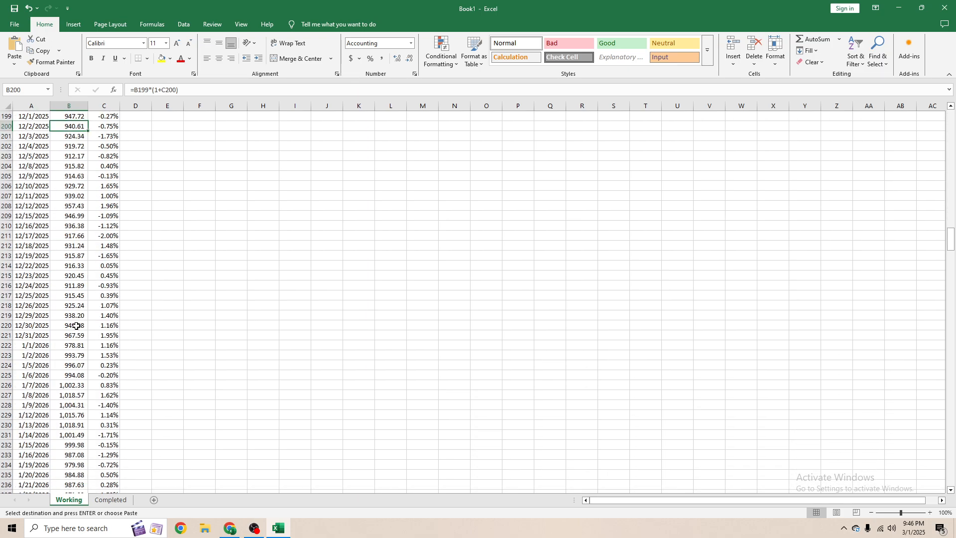
click(80, 313)
scroll(84, 344, down, 8)
click(81, 233)
scroll(83, 325, down, 6)
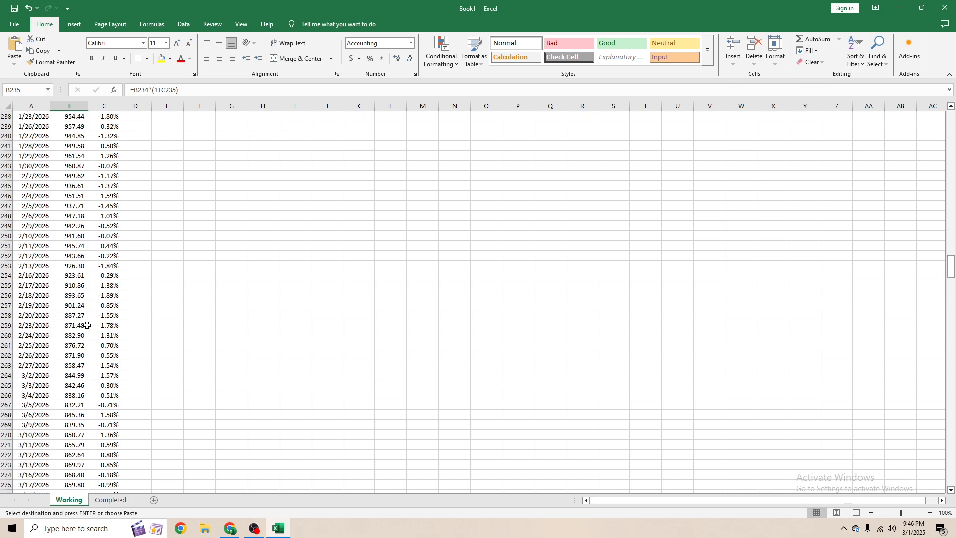
scroll(76, 329, down, 3)
click(75, 346)
scroll(74, 349, down, 20)
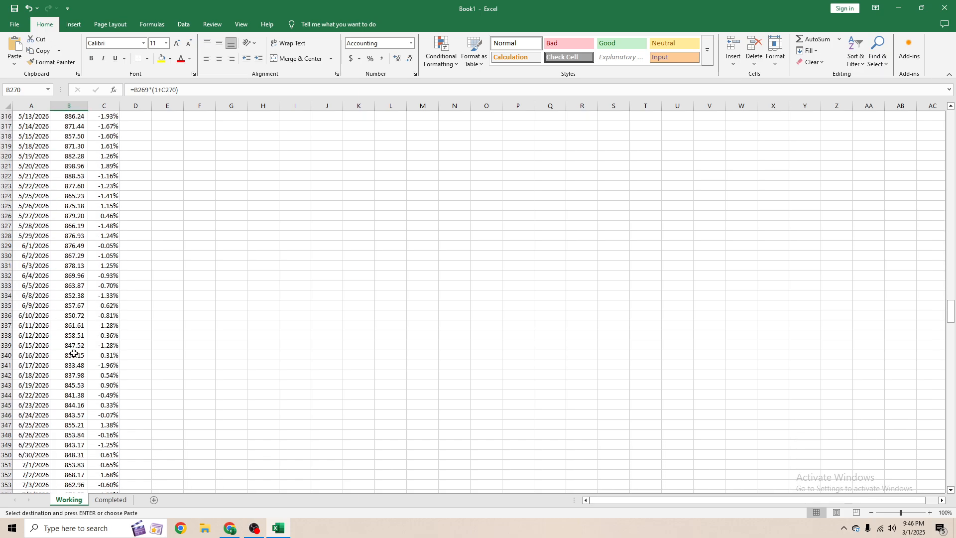
scroll(74, 348, down, 17)
click(74, 346)
scroll(74, 347, down, 13)
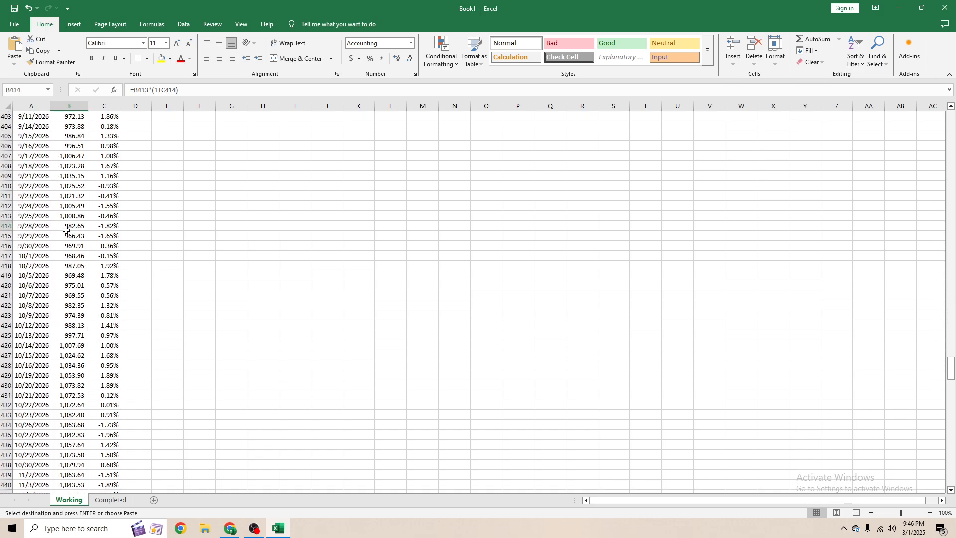
scroll(74, 347, down, 7)
click(70, 346)
scroll(67, 346, down, 17)
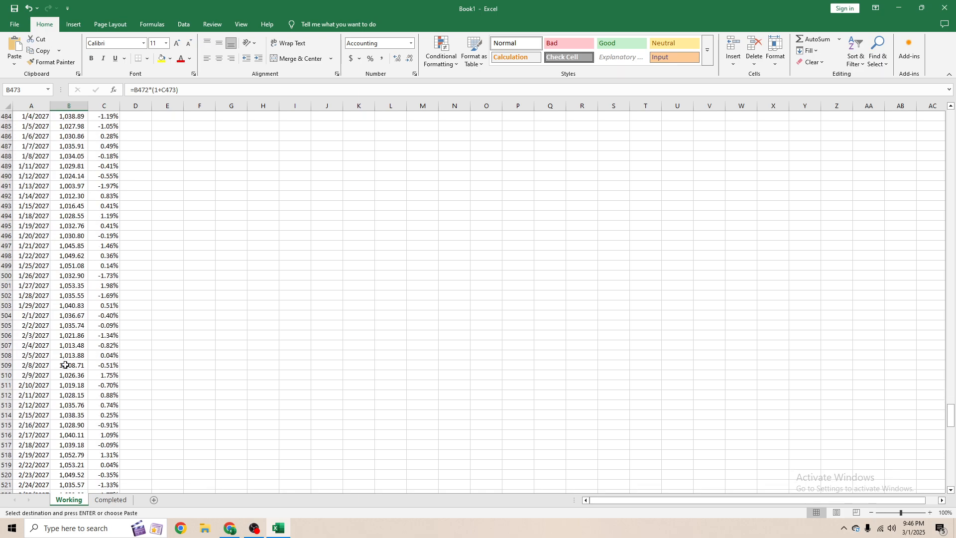
click(64, 346)
scroll(70, 348, down, 20)
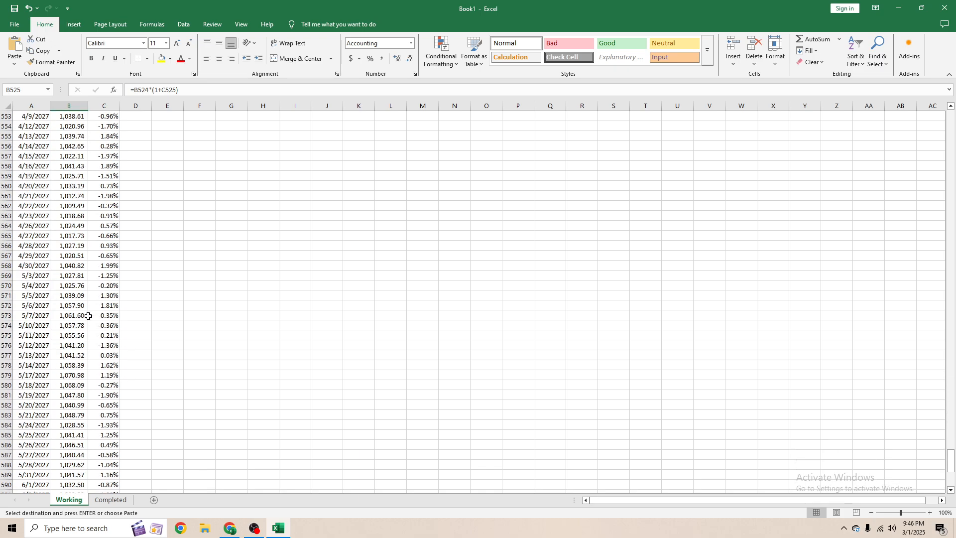
scroll(88, 352, down, 8)
click(74, 246)
key(ctrl+v)
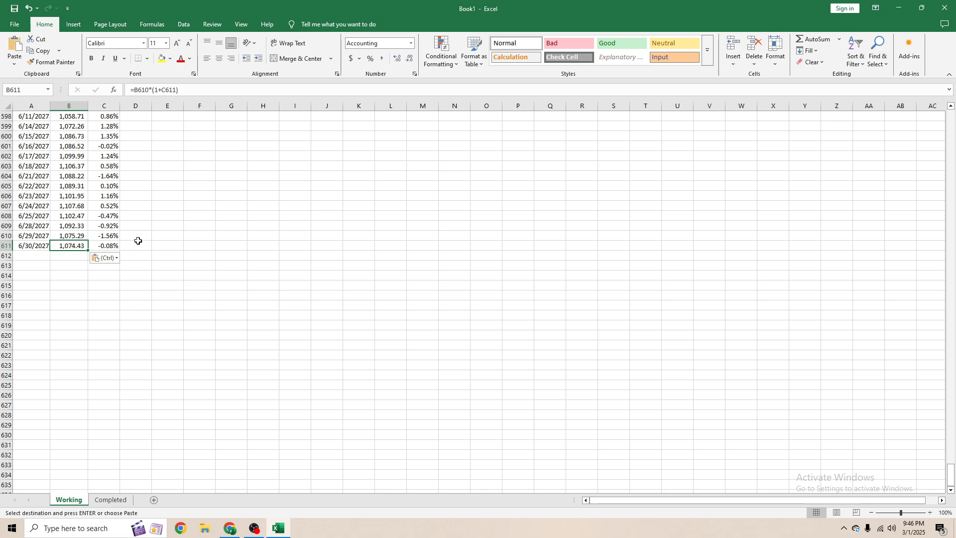
- Enter the heading Number of Shares in E2 and autofit the column width
scroll(77, 309, up, 14)
click(78, 308)
key(ctrl+Up)
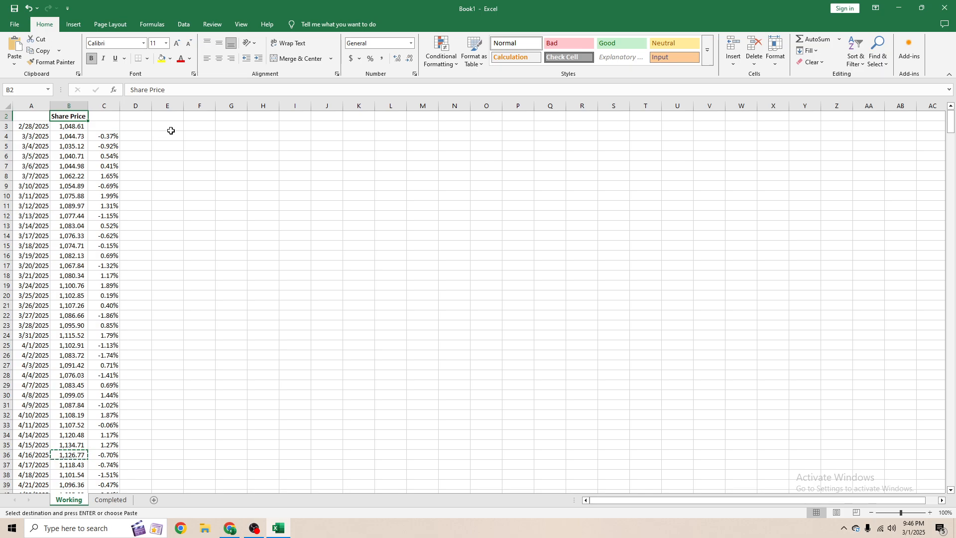
click(167, 117)
scroll(214, 145, up, 1)
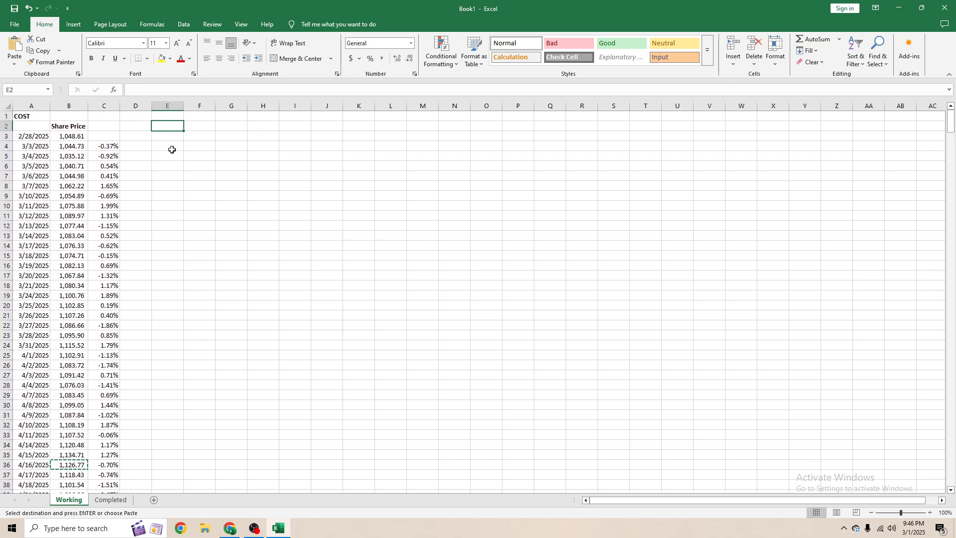
text(Number)
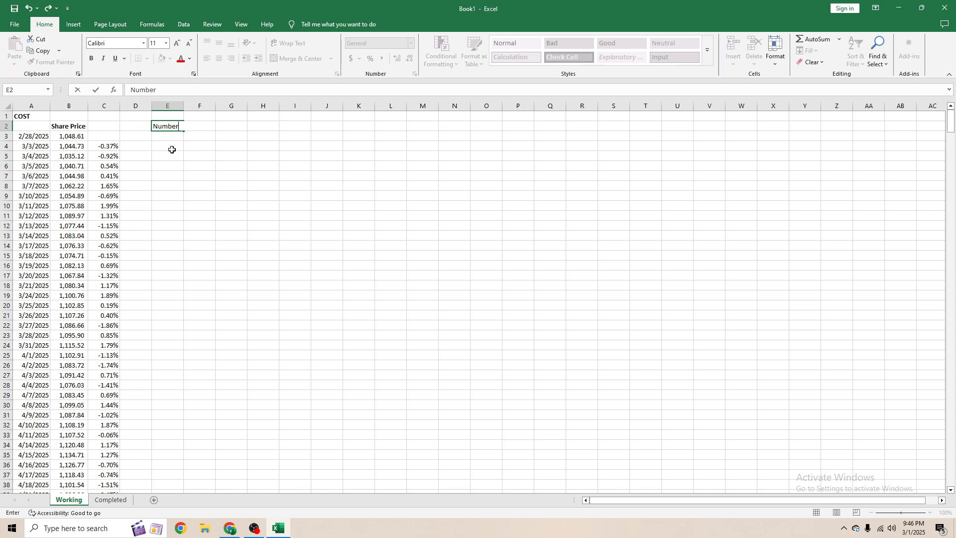
text(s)
key(Return)
key(Up)
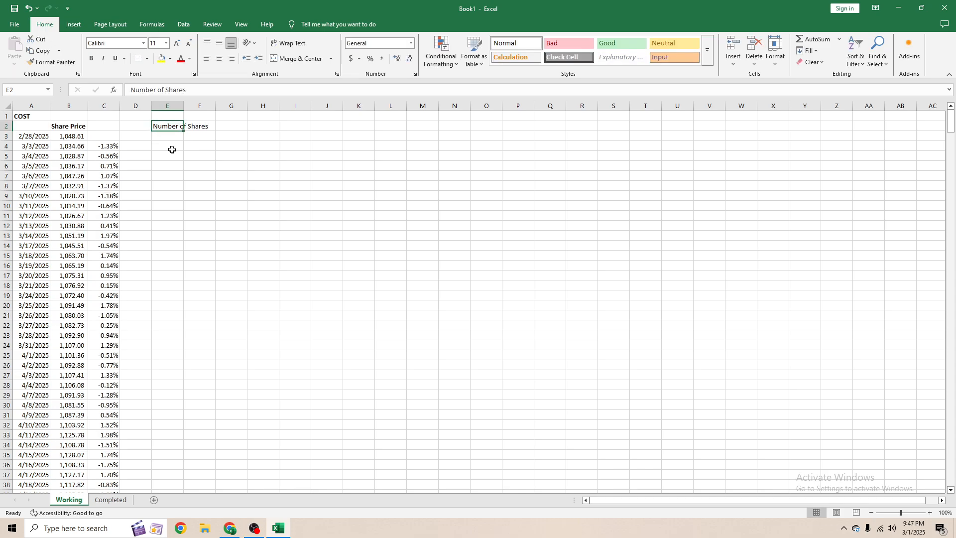
key(alt+h)
key(o)
key(i)
- Enter 1 as the number of shares in E3
key(Down)
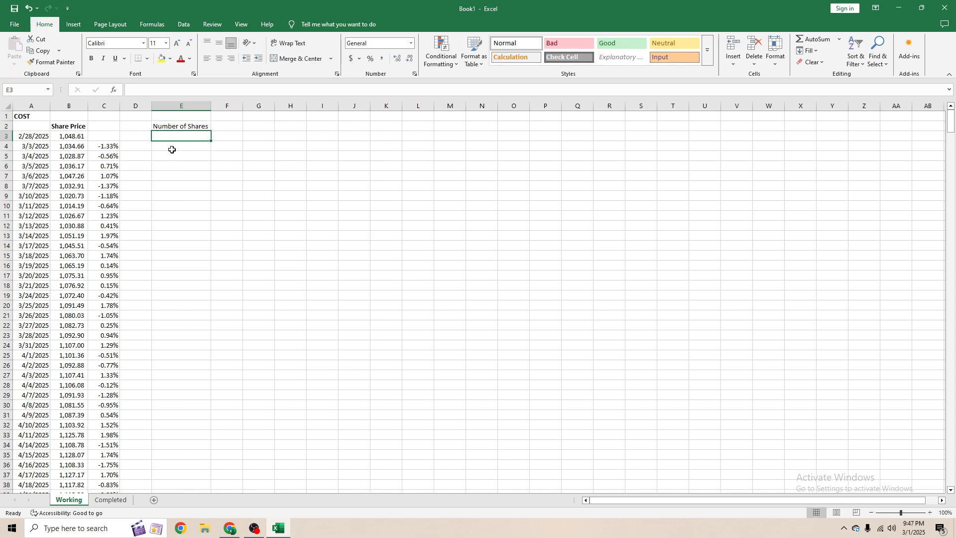
text(1)
key(Return)
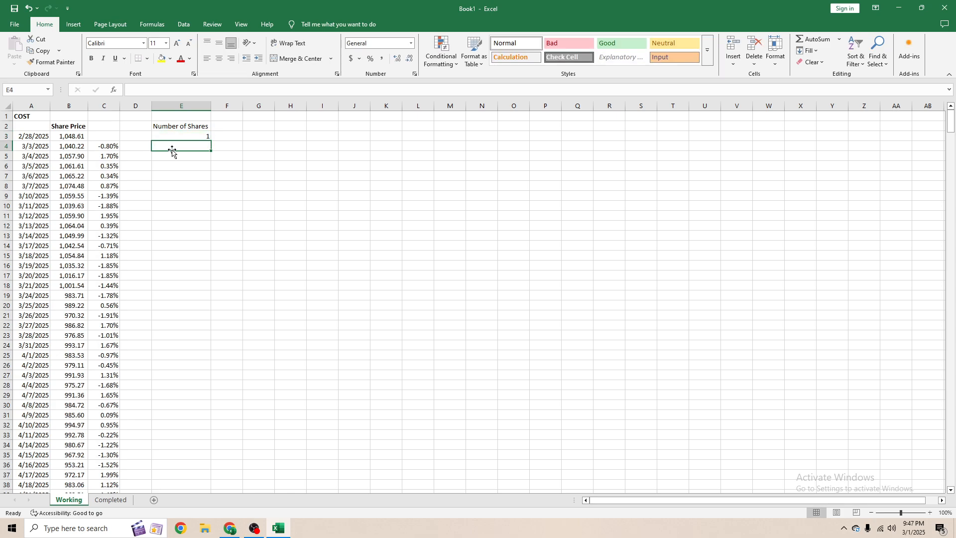
key(Up)
- Add the heading Total COST Amount in G2 and autofit its column width
click(248, 123)
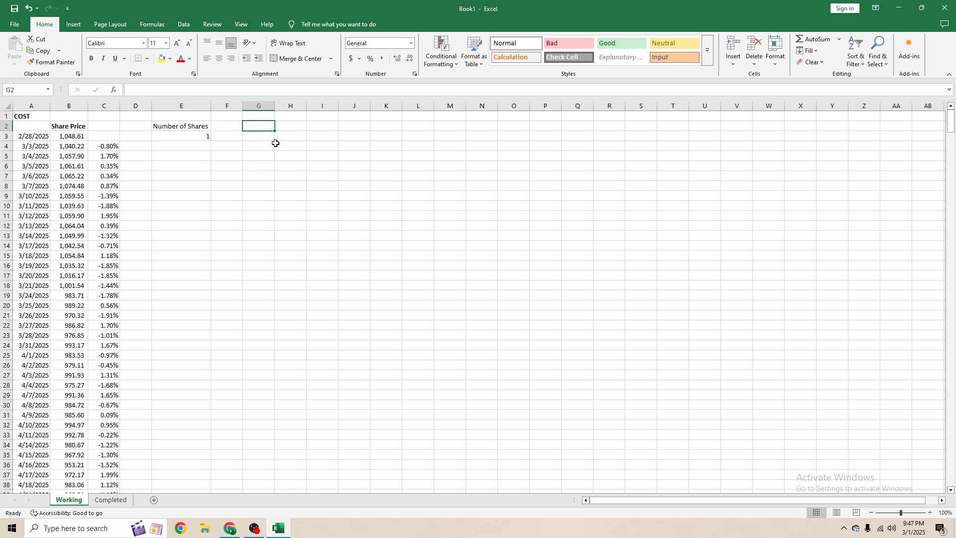
text(Total)
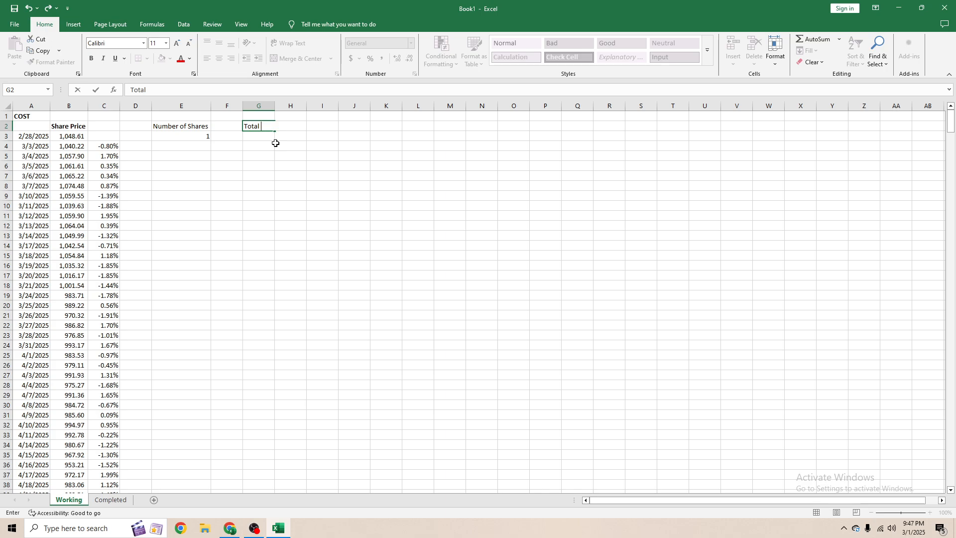
text( COST Amount)
key(Return)
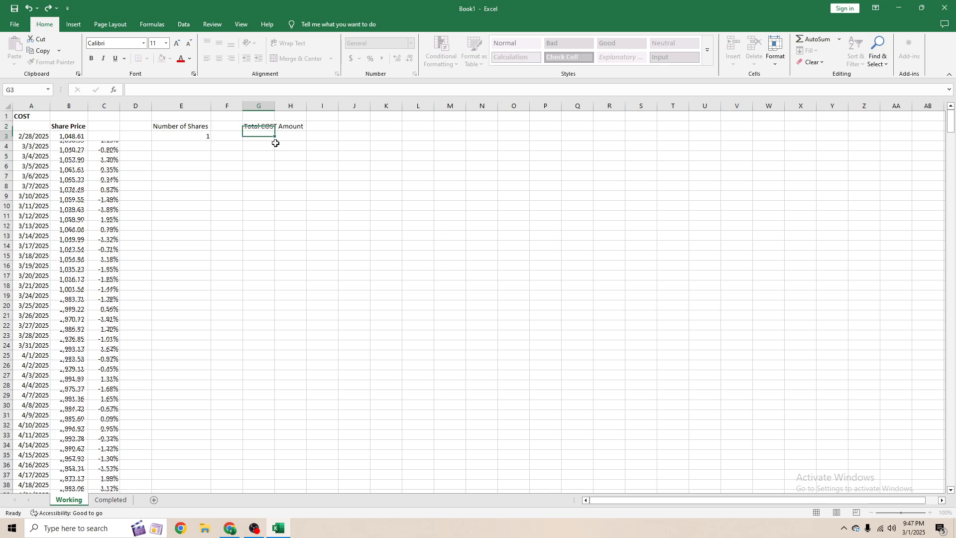
key(Up)
key(alt+h)
key(o)
key(i)
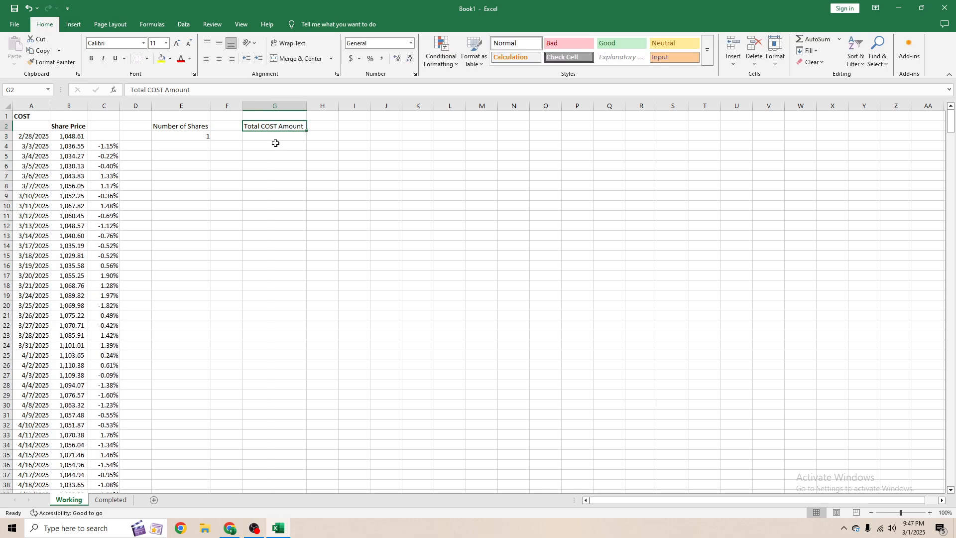
- Enter the formula =B3*E3 in G3 to compute the total COST amount
click(202, 132)
click(259, 137)
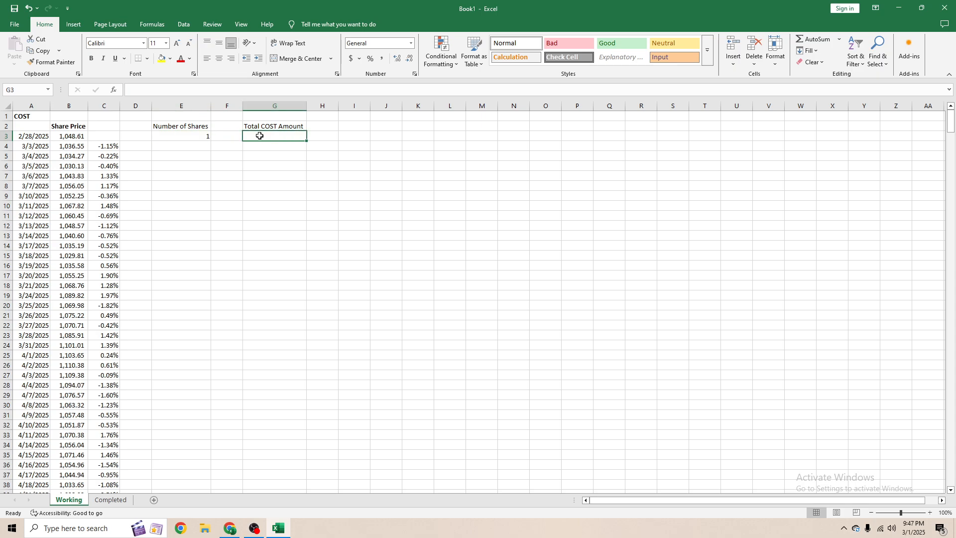
text(=)
key(Left)
key(Left)
key(Left)
key(Left)
key(Left)
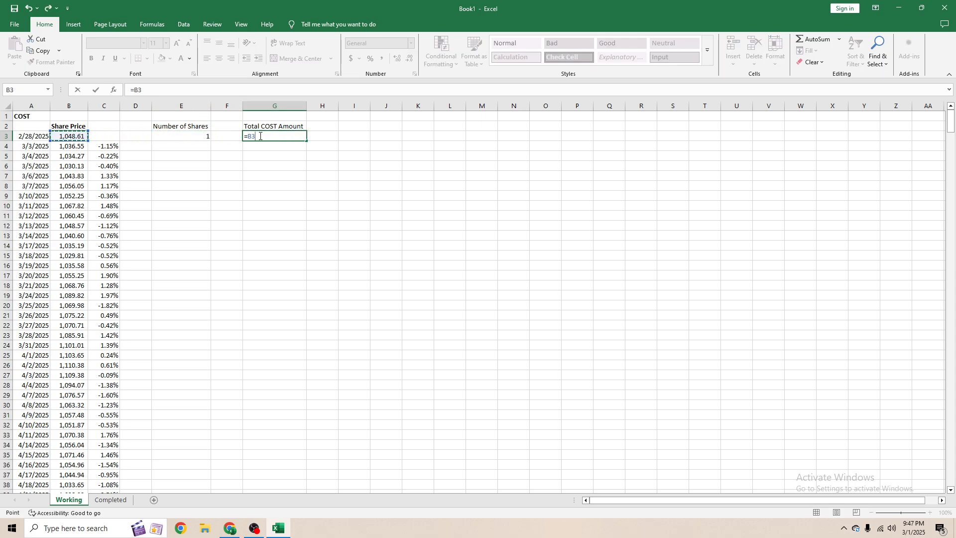
text(*)
key(Left)
key(Left)
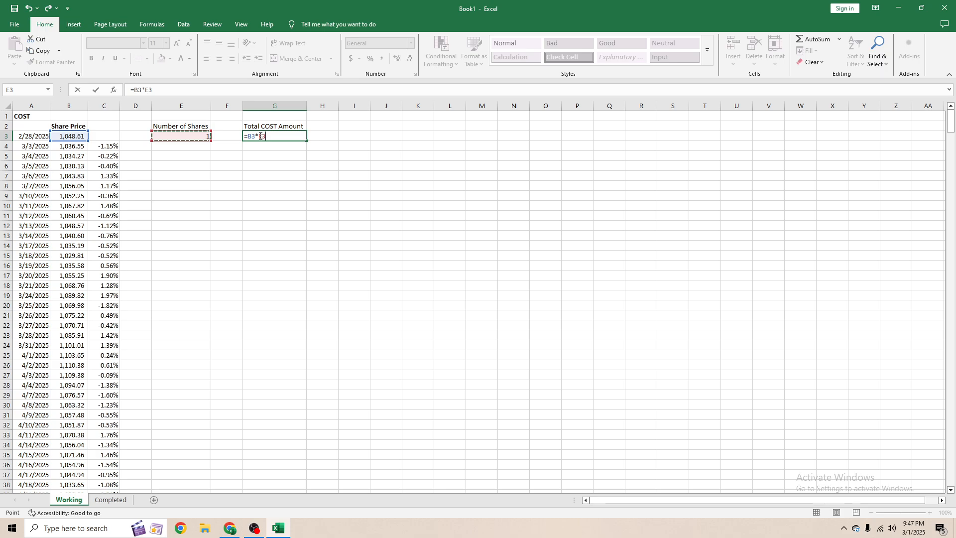
key(ctrl+Return)
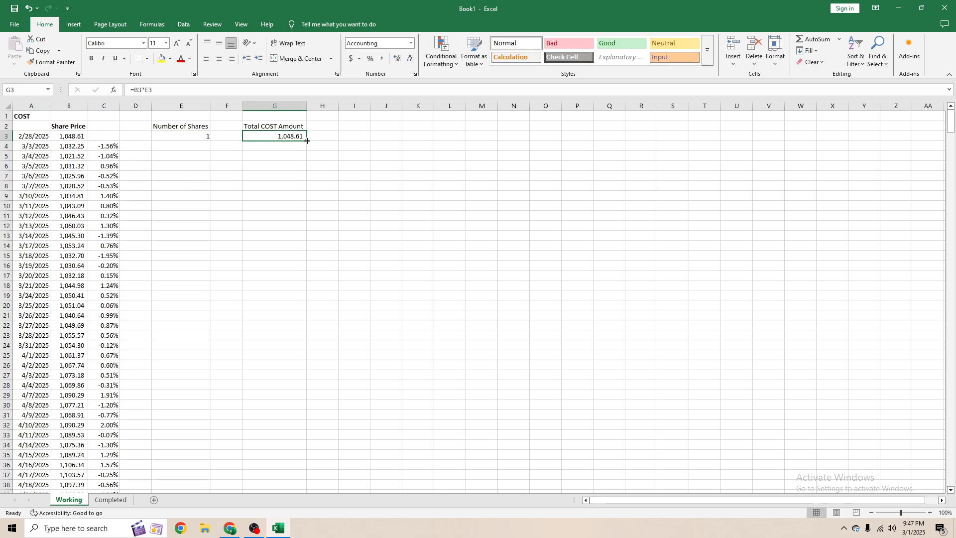
- Fill the total amount formula down column G to row 611
drag(307, 141, 275, 456)
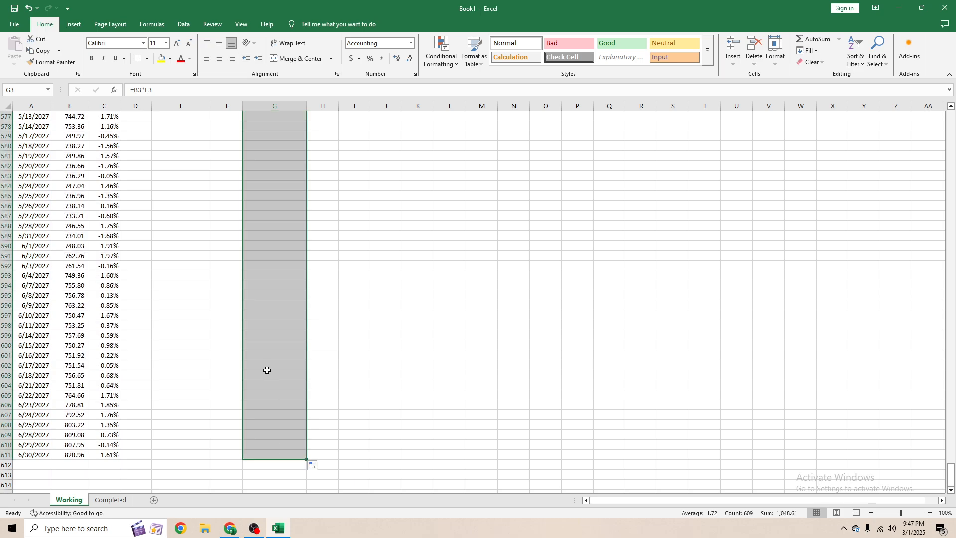
click(267, 363)
scroll(266, 284, up, 2)
click(264, 269)
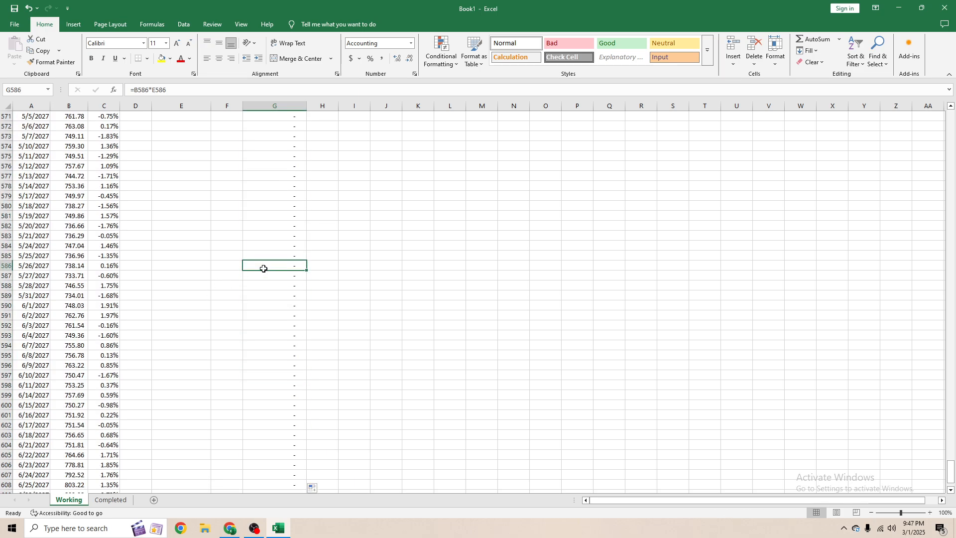
key(ctrl+Up)
click(269, 138)
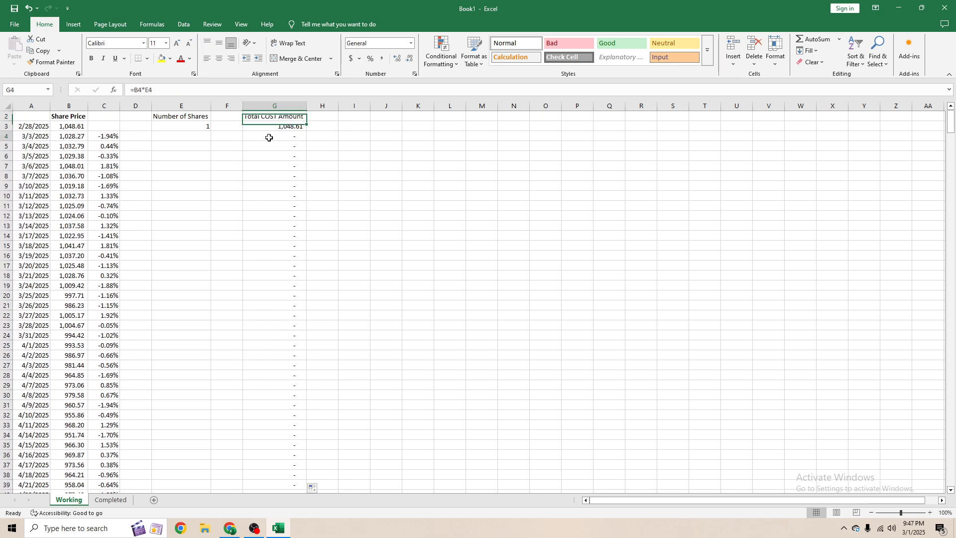
- Fill the number of shares value 1 from E3 down column E to row 611
click(208, 128)
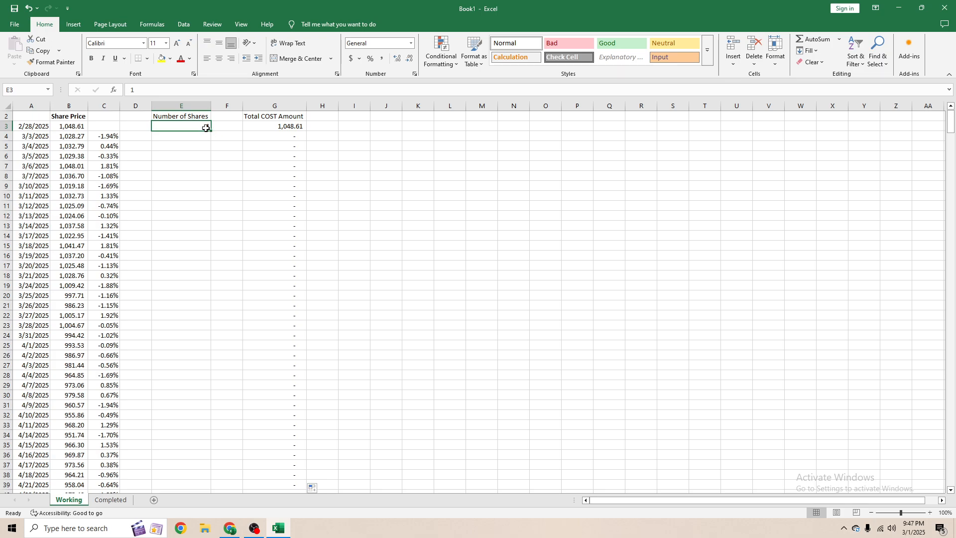
drag(211, 129, 210, 455)
click(289, 265)
click(207, 285)
click(178, 397)
click(103, 374)
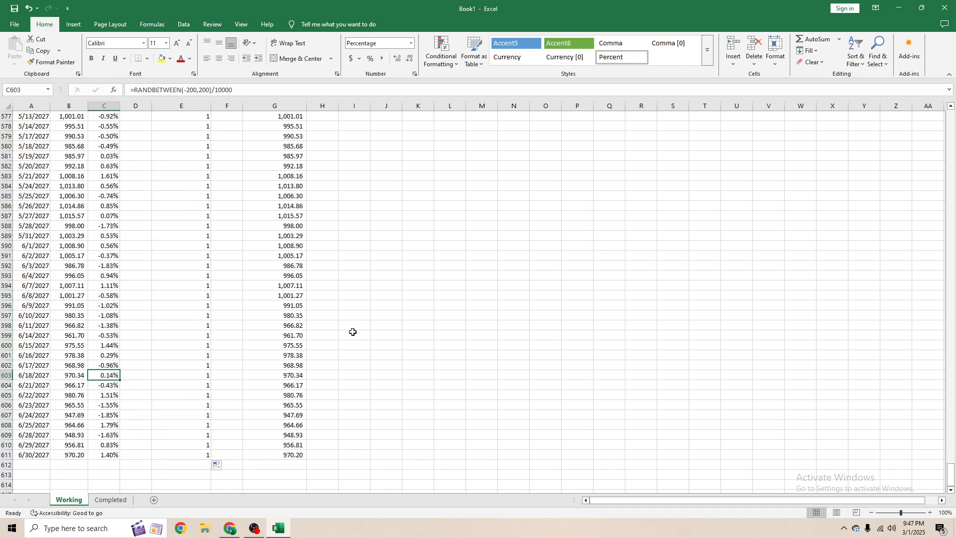
- Convert the daily returns in column C to static values by copying them and pasting as values
click(113, 246)
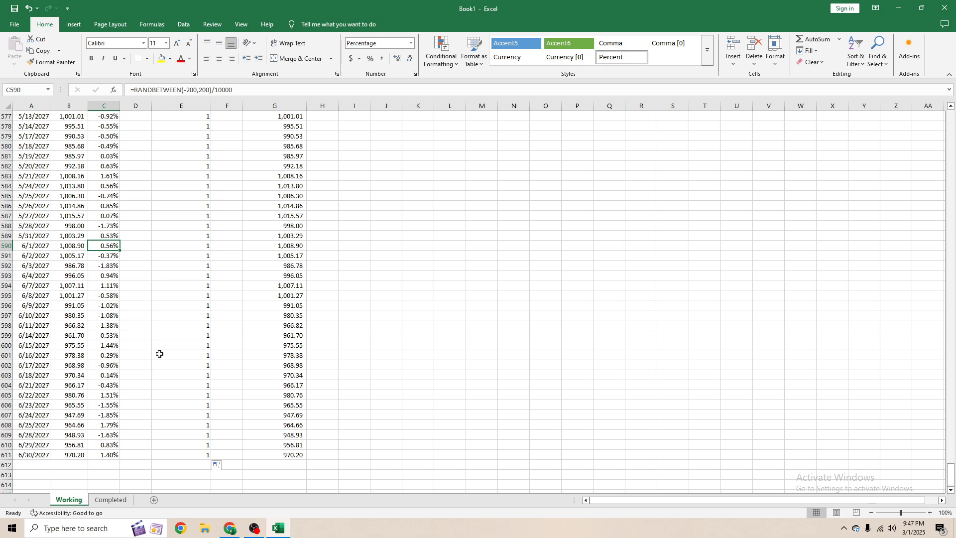
key(ctrl+Up)
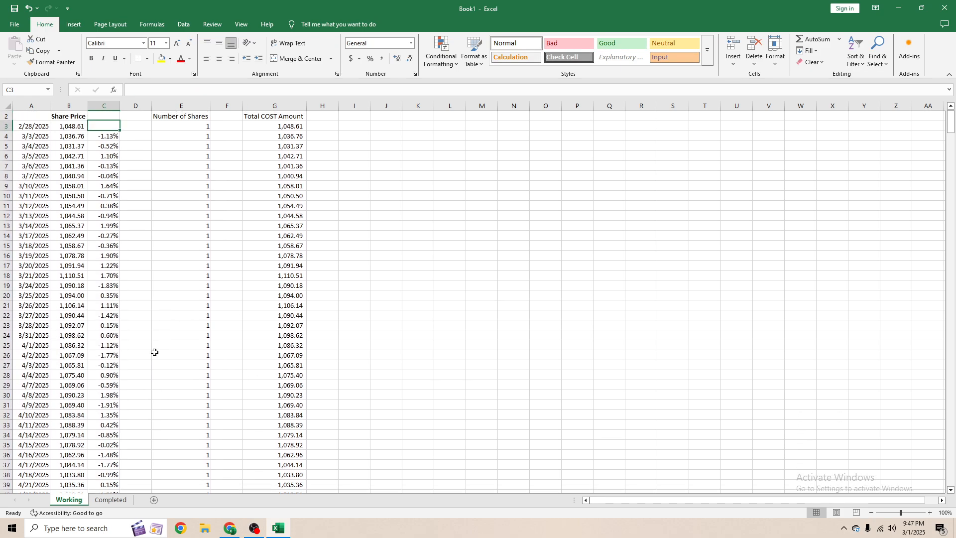
key(ctrl+shift+Down)
key(ctrl+c)
right_click(118, 330)
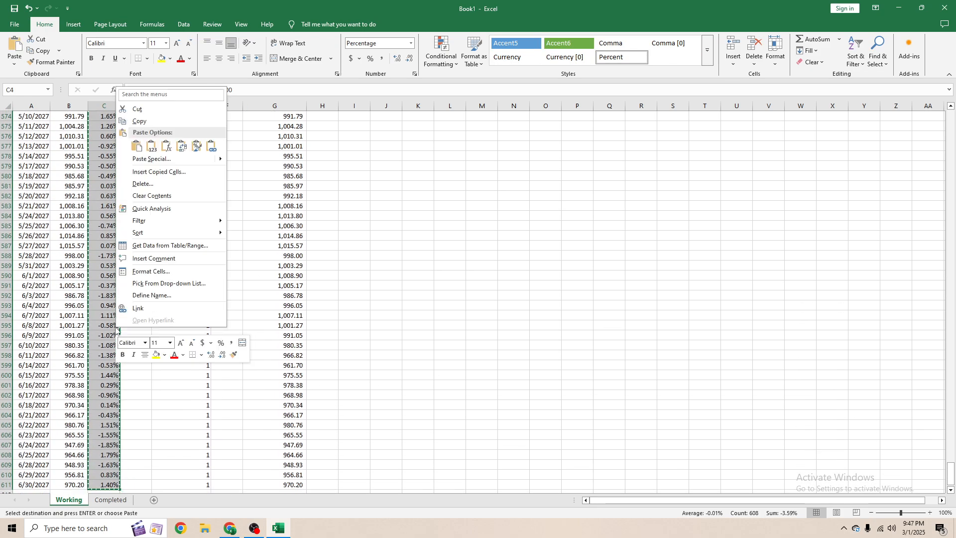
click(151, 146)
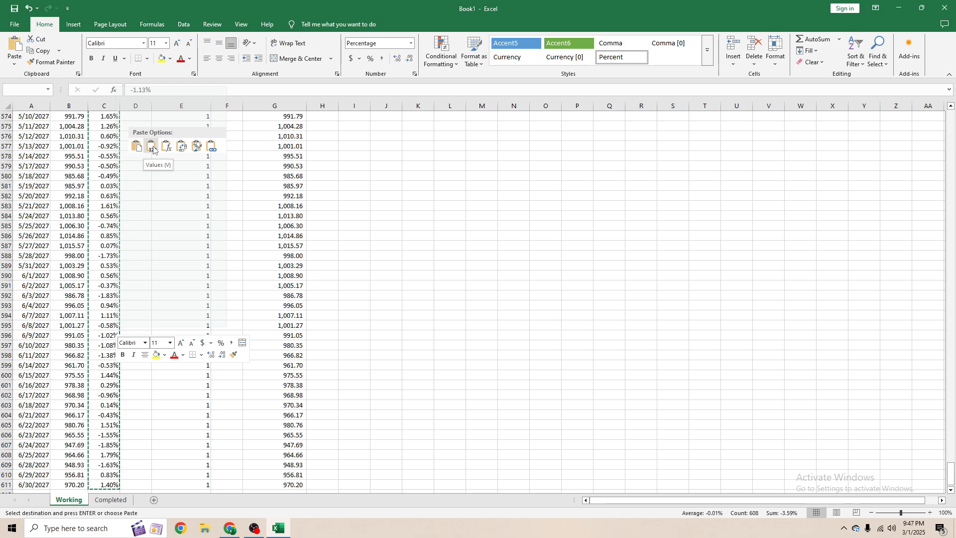
right_click(118, 330)
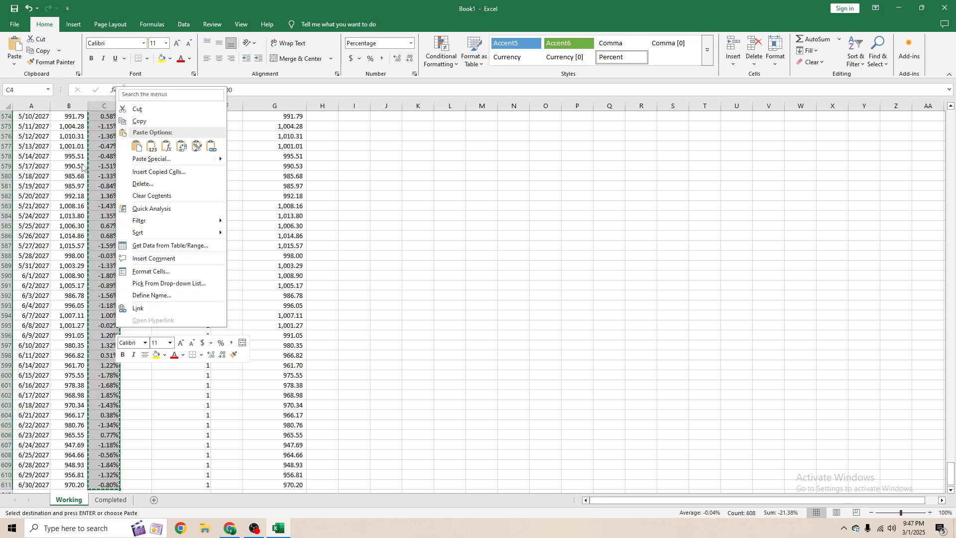
click(153, 148)
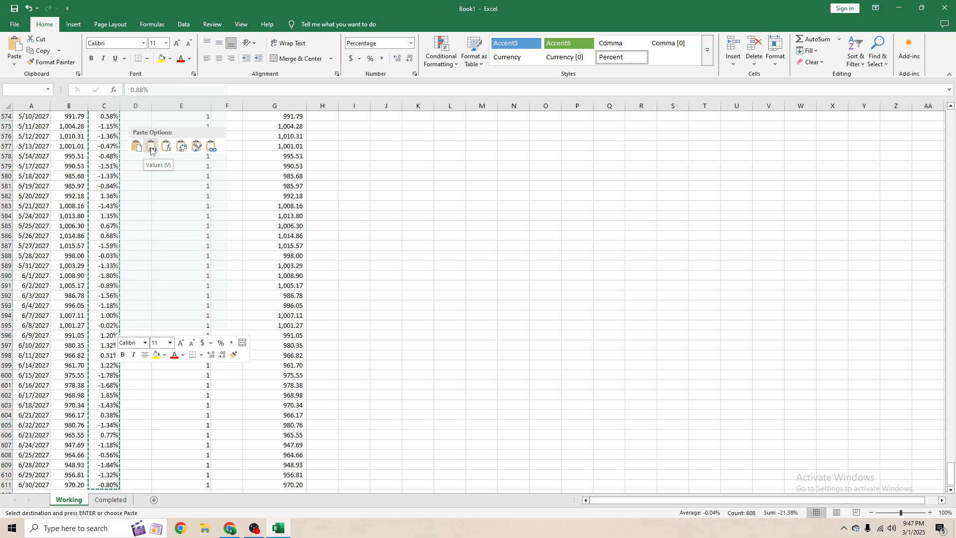
click(151, 148)
key(ctrl+BackSpace)
key(Escape)
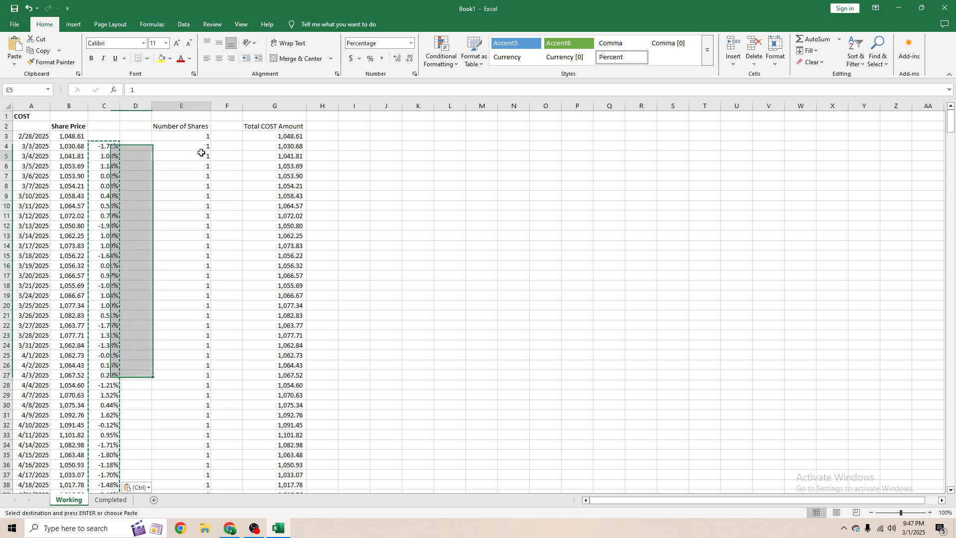
- Enter 2 as the number of shares in E24 and copy it down the rest of column E
click(200, 133)
key(Right)
key(Right)
key(Down)
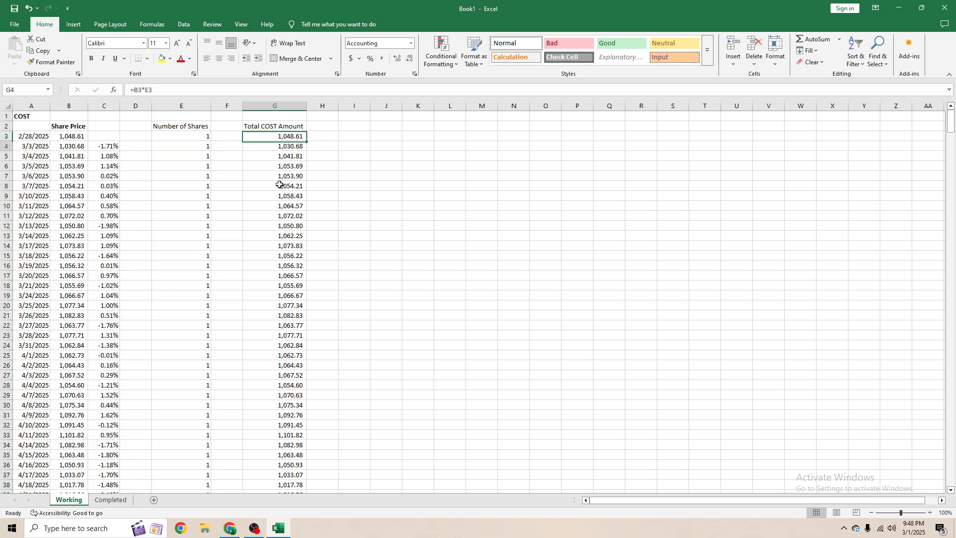
key(Left)
key(Left)
key(Left)
key(Left)
key(Right)
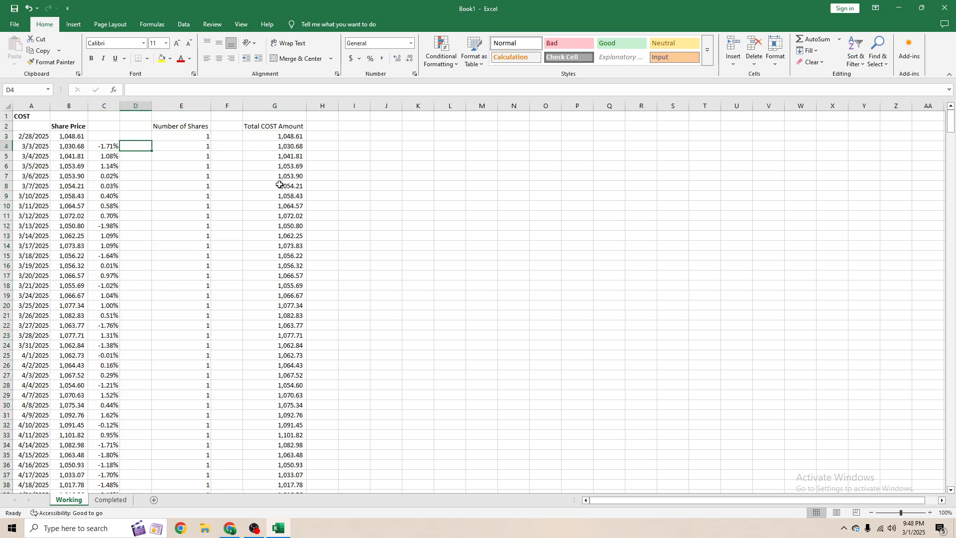
key(Right)
key(Right)
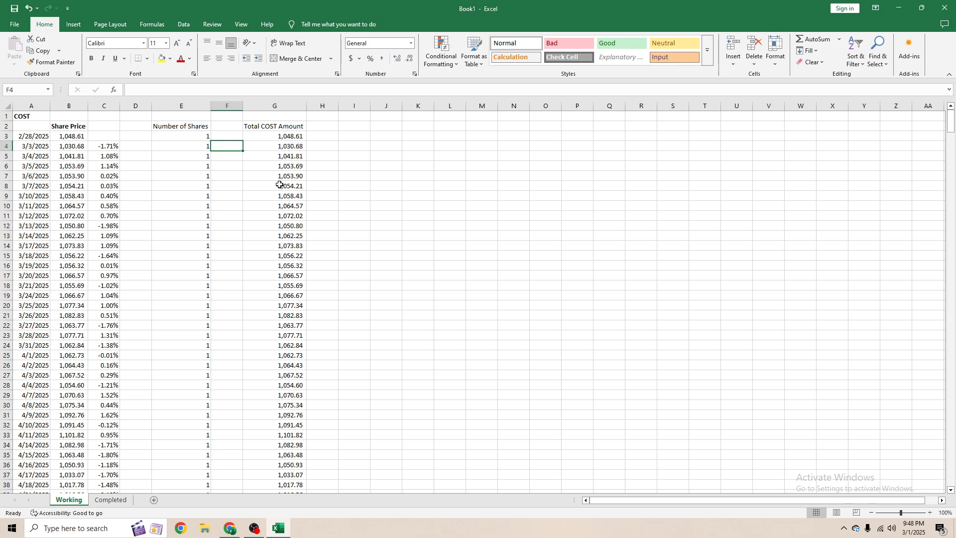
key(Left)
key(Up)
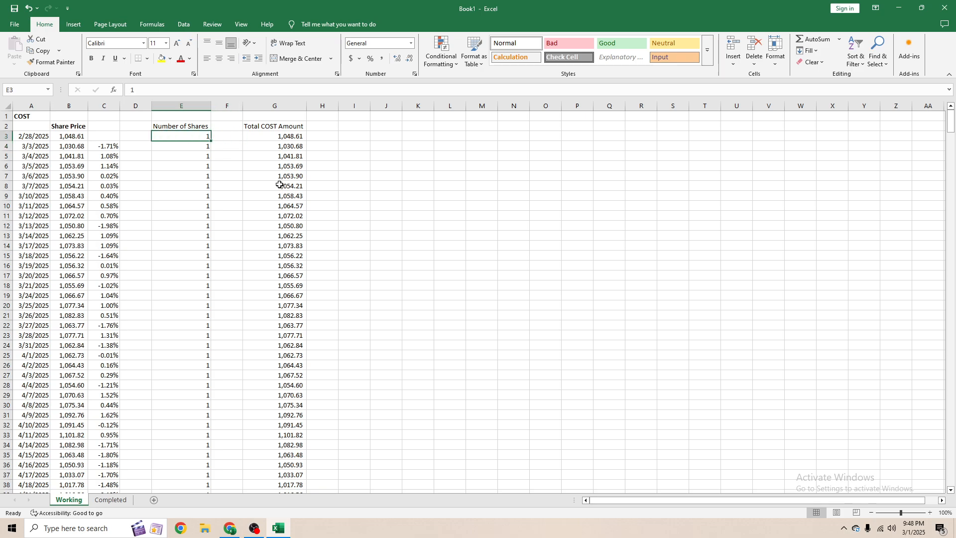
key(Down)
key(Down)
key(Down)
key(Down)
key(Down)
key(Down)
key(Down)
key(Down)
key(Down)
key(Down)
key(Down)
key(Down)
key(Down)
key(Down)
key(Down)
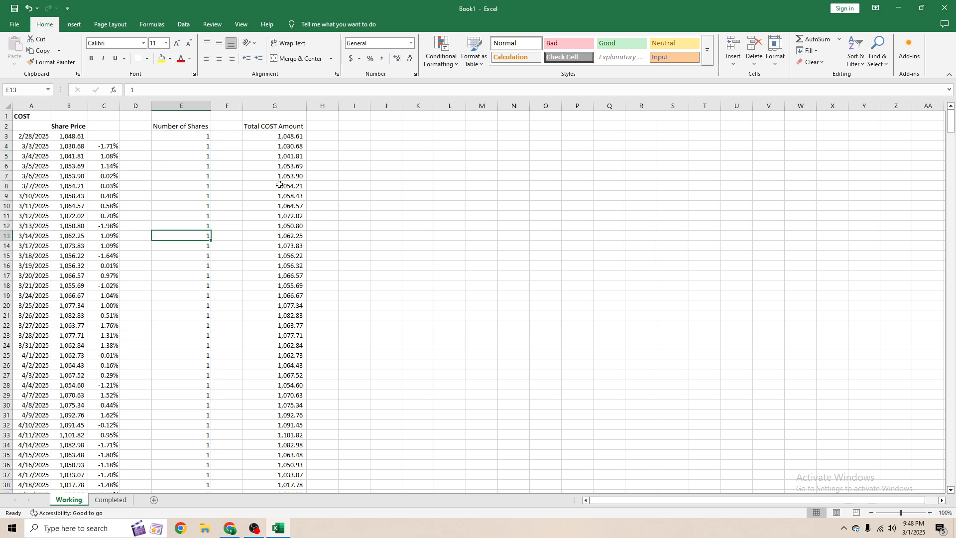
text(2)
key(Return)
key(Up)
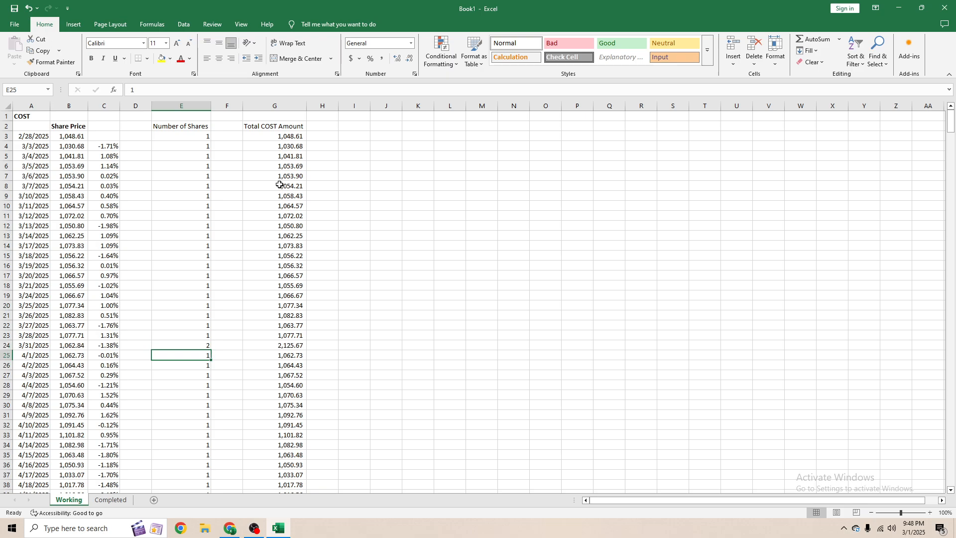
key(ctrl+c)
key(ctrl+shift+Down)
key(ctrl+v)
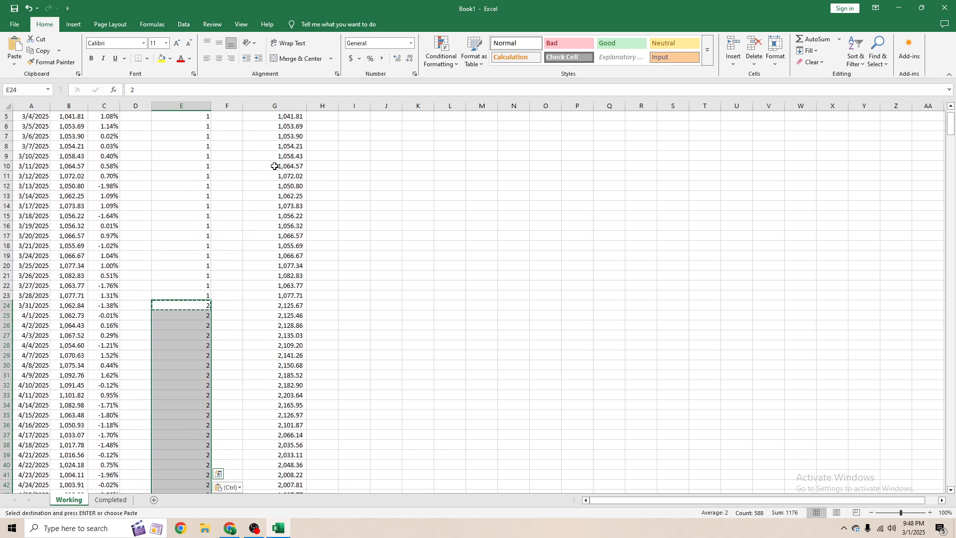
- Enter 3 as the number of shares in E58 and copy it down the rest of column E
click(322, 343)
key(Escape)
click(196, 383)
scroll(194, 373, down, 9)
click(193, 373)
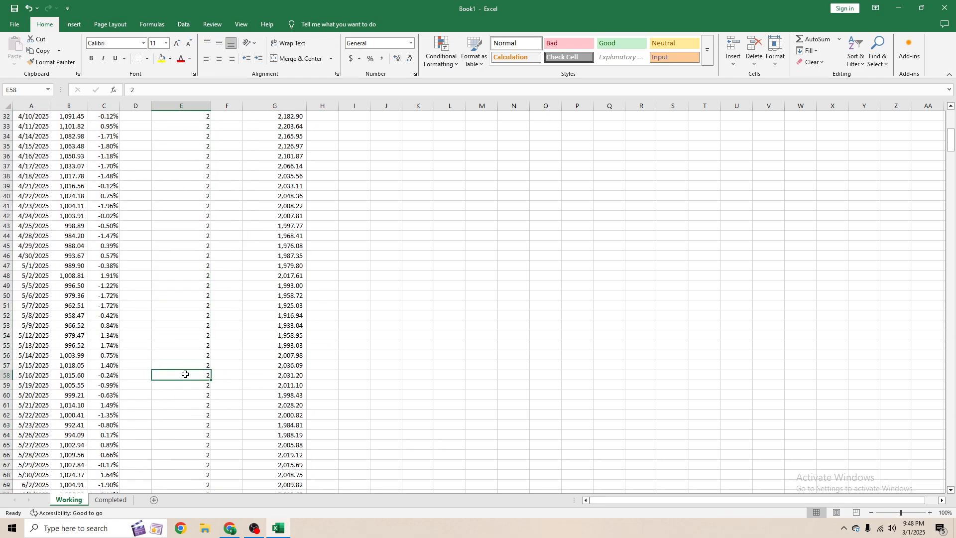
text(3)
key(Return)
key(Up)
key(ctrl+c)
key(ctrl+shift+Down)
key(ctrl+v)
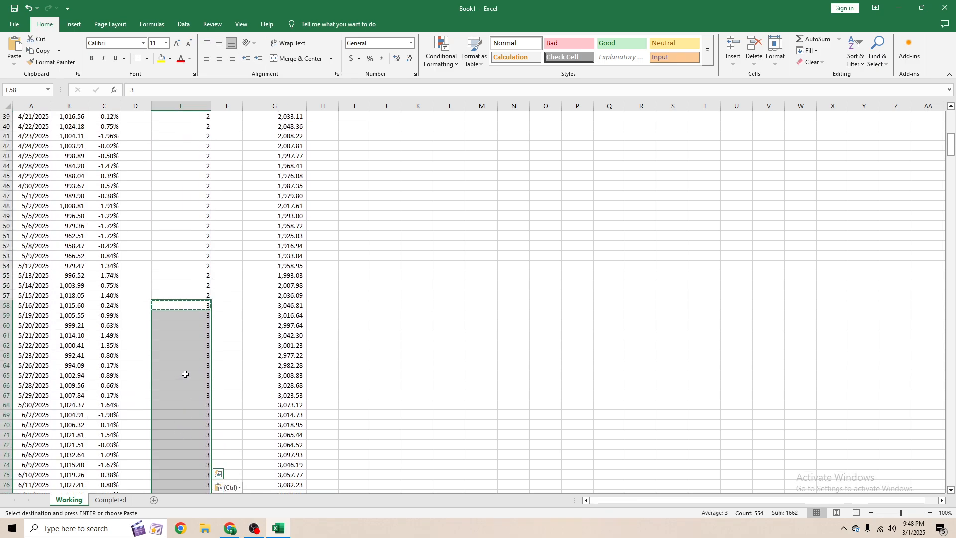
- Scroll down the sheet to review the share counts and total amounts
key(Escape)
click(261, 354)
scroll(267, 359, down, 20)
drag(279, 296, 284, 305)
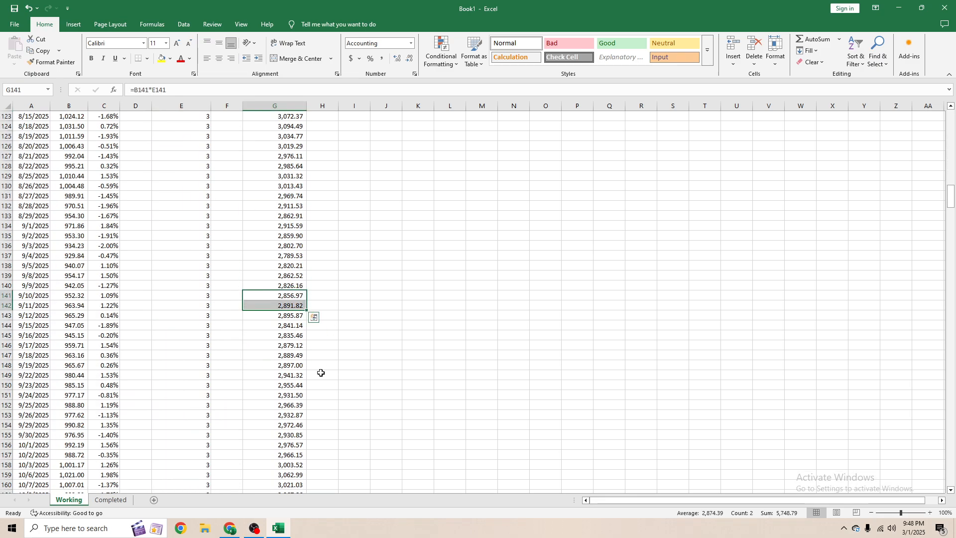
scroll(318, 372, down, 8)
click(278, 344)
scroll(275, 369, down, 10)
drag(224, 349, 222, 356)
click(193, 375)
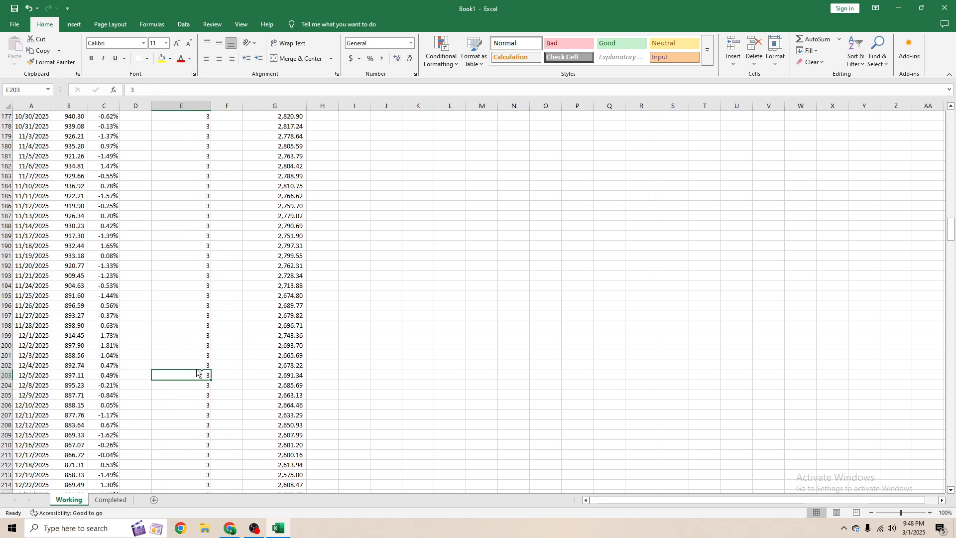
- Undo the share-count changes made in column E
key(ctrl+z)
key(ctrl+z)
key(ctrl+z)
key(ctrl+z)
key(ctrl+z)
key(ctrl+z)
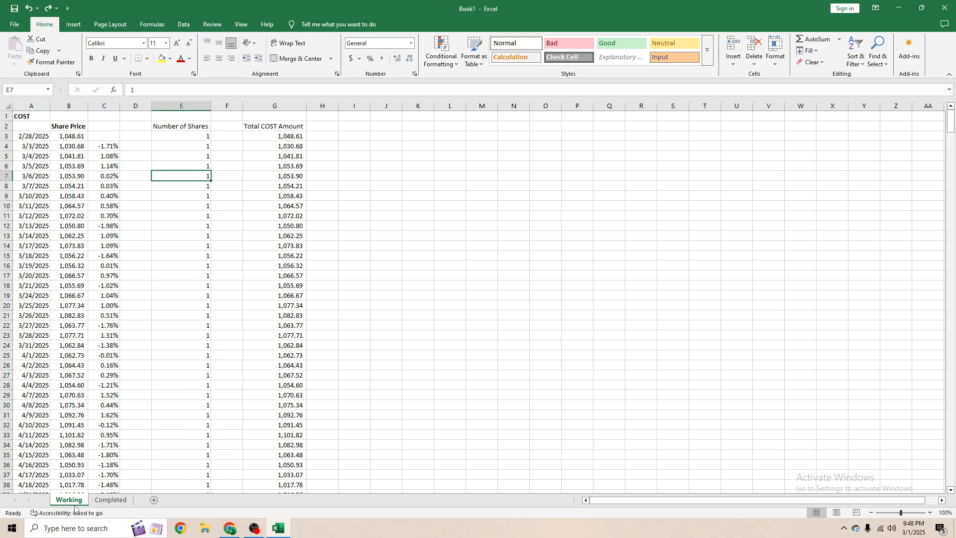
- Compare with the Completed sheet and return to the Working sheet
click(111, 499)
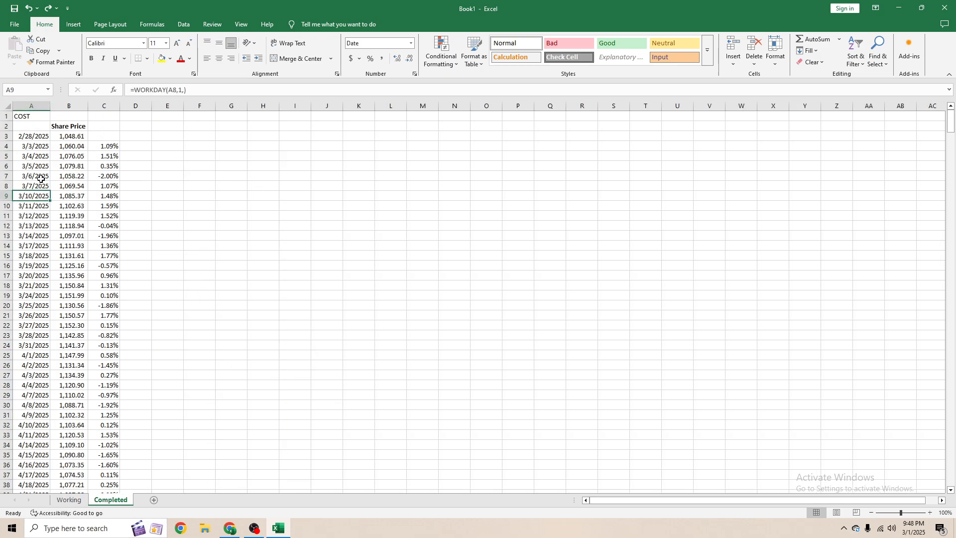
click(69, 500)
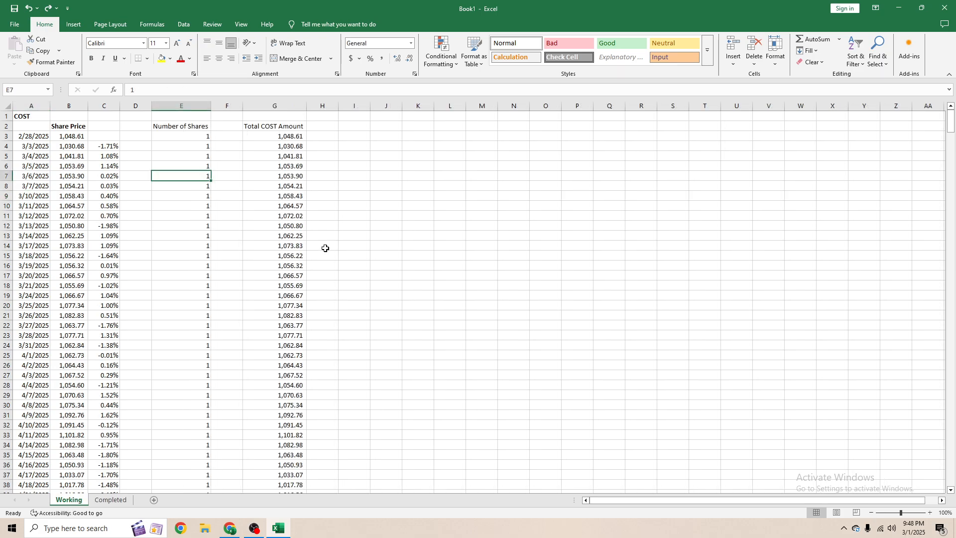
click(294, 256)
- Make the Number of Shares and Total COST Amount headers bold
click(197, 126)
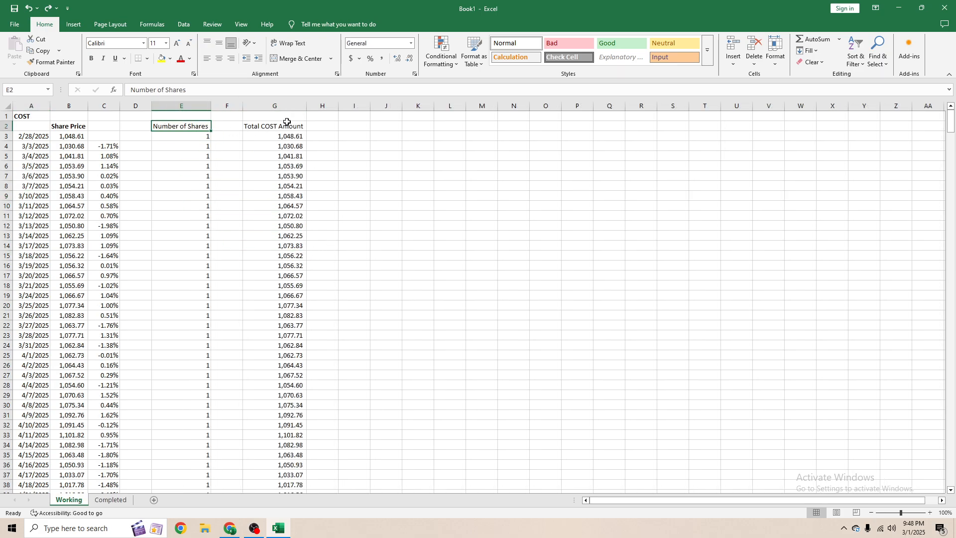
click(287, 122)
key(ctrl+b)
key(Right)
key(Right)
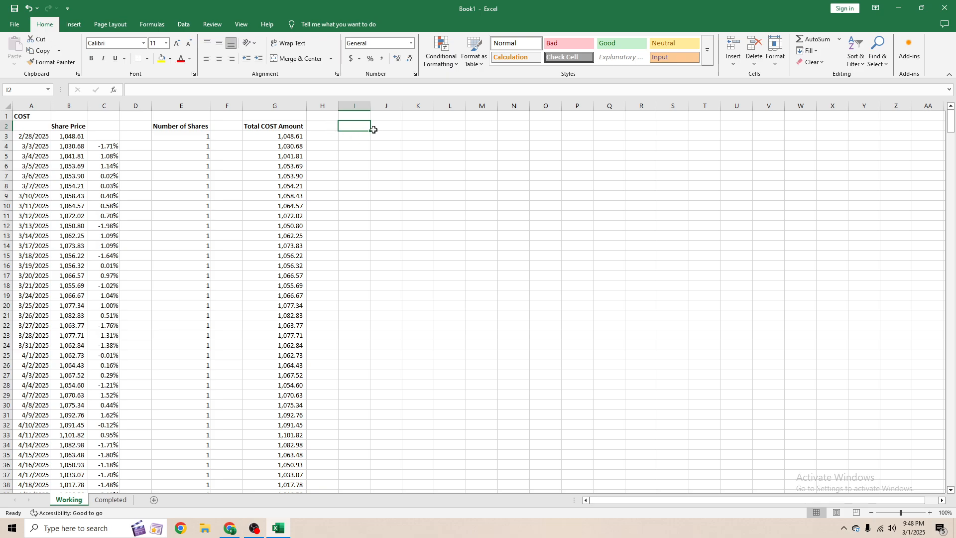
- Insert two blank columns before the Total COST Amount column
right_click(227, 106)
click(249, 195)
click(252, 105)
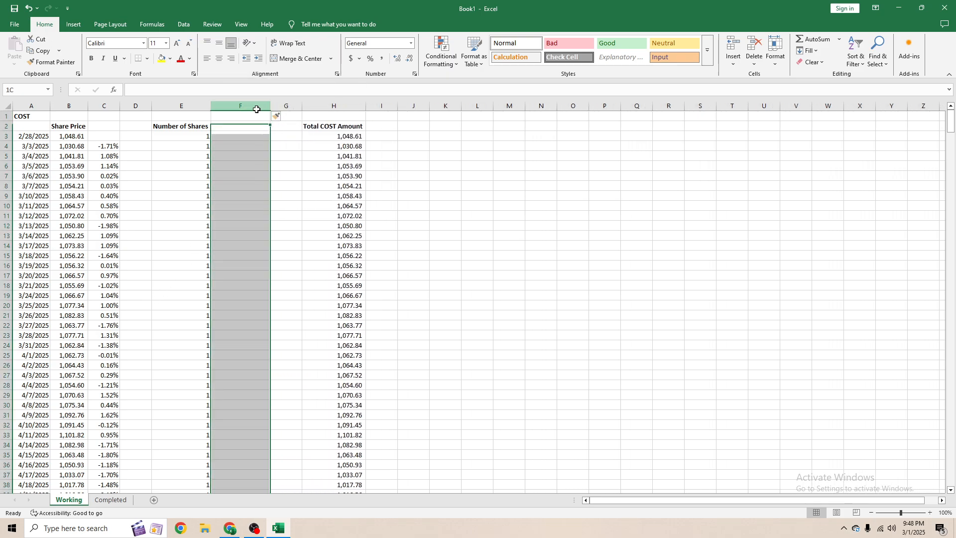
right_click(252, 105)
click(279, 195)
- Enter the header Dividend Amount in G2
drag(284, 235, 244, 205)
drag(392, 126, 395, 295)
click(300, 127)
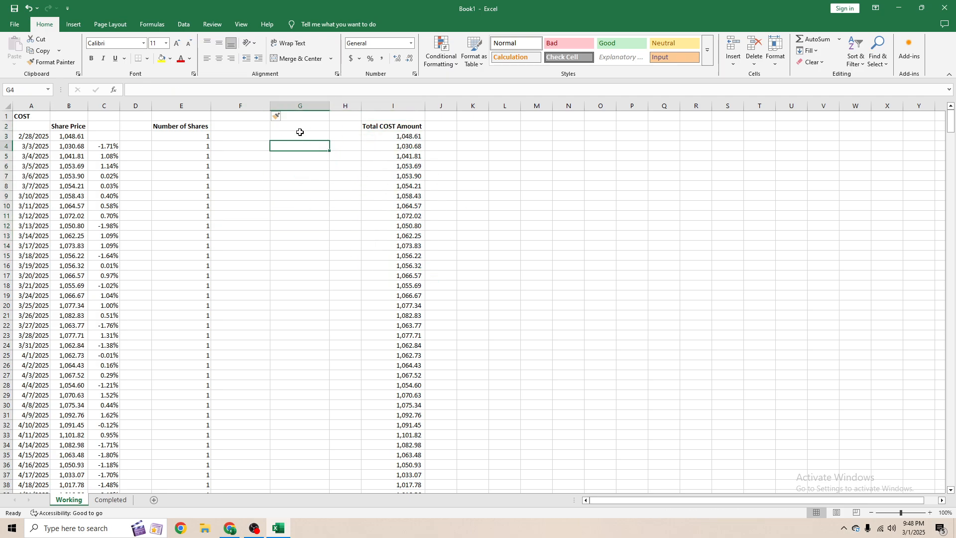
text(Dividend Amount)
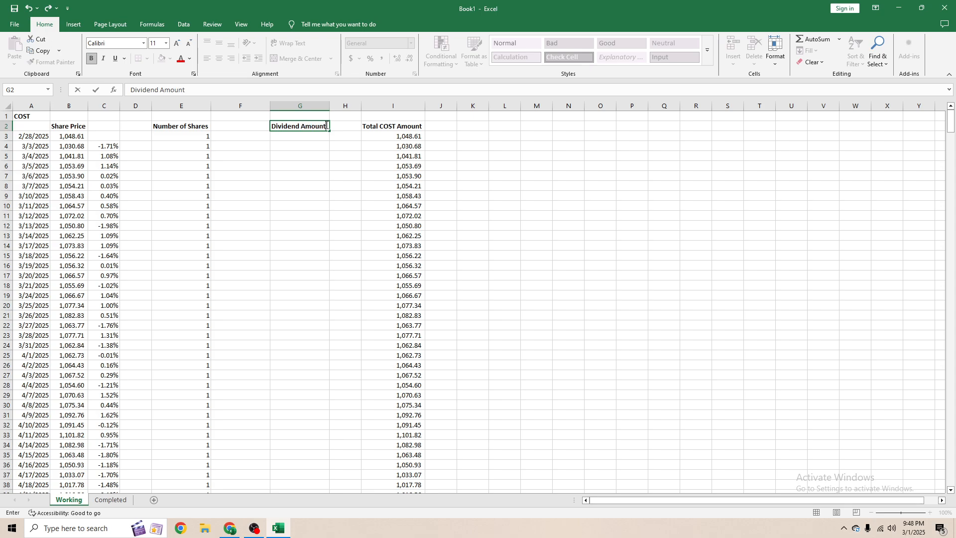
key(ctrl+Return)
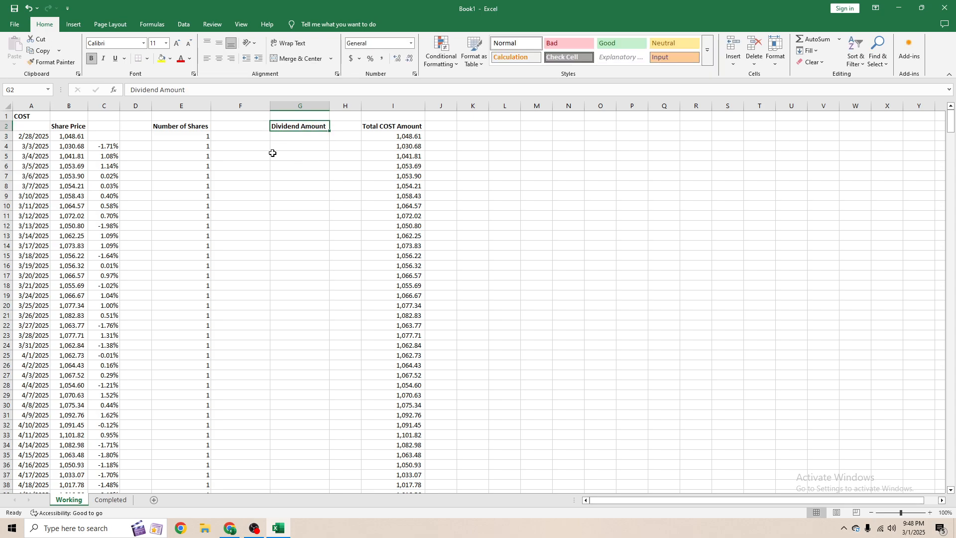
- Try moving the Number of Shares column into column H
drag(198, 126, 186, 177)
key(Up)
key(Down)
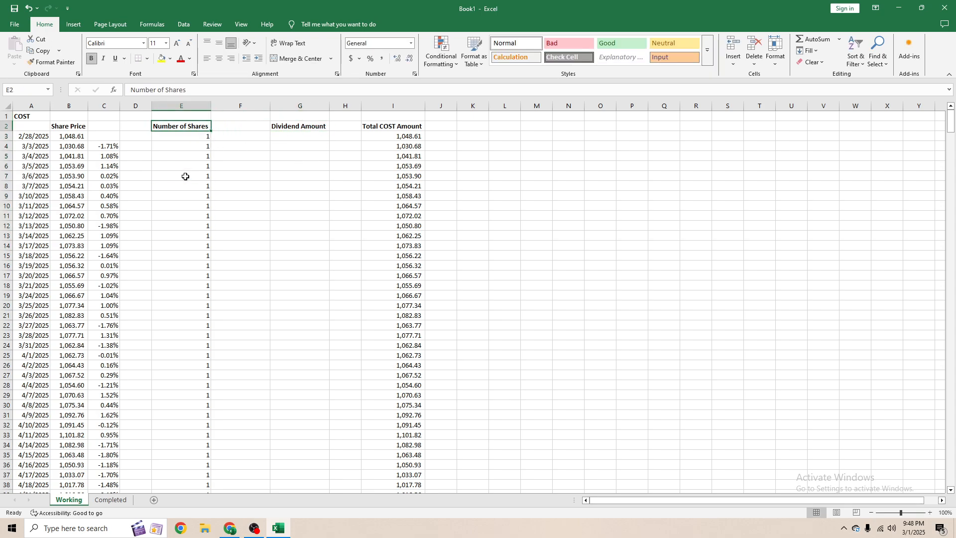
key(ctrl+shift+Down)
key(ctrl+c)
key(ctrl+BackSpace)
click(336, 129)
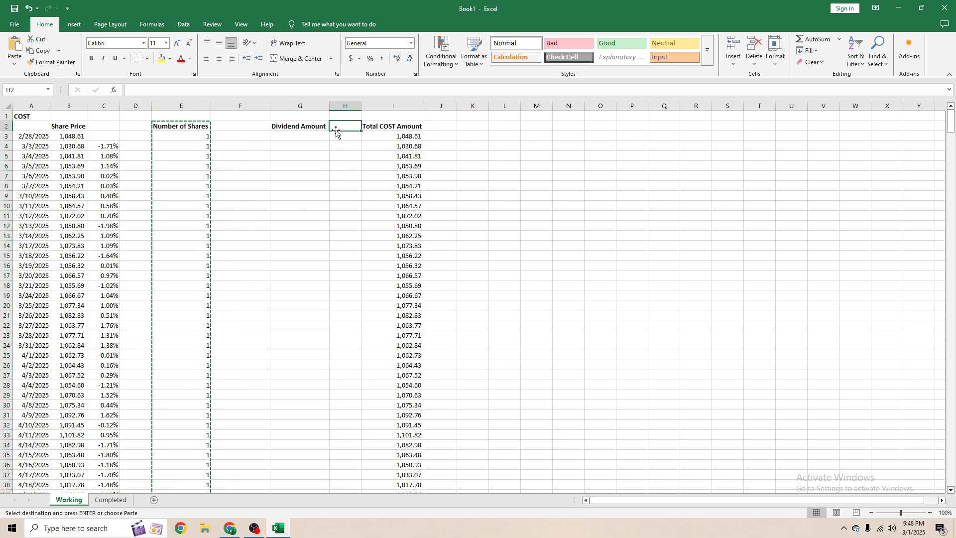
key(ctrl+v)
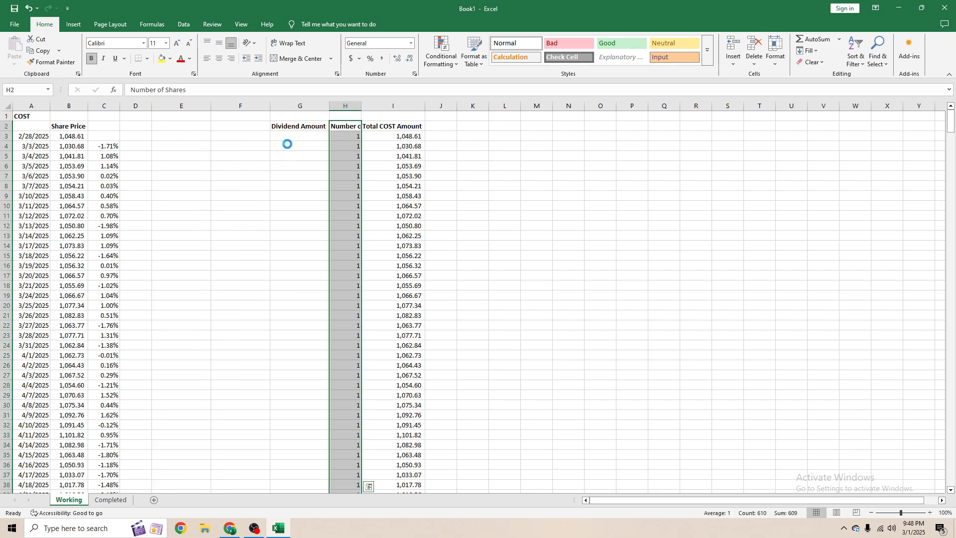
key(ctrl+z)
- Move the Number of Shares column into column H and autofit its width
click(185, 127)
key(ctrl+shift+Down)
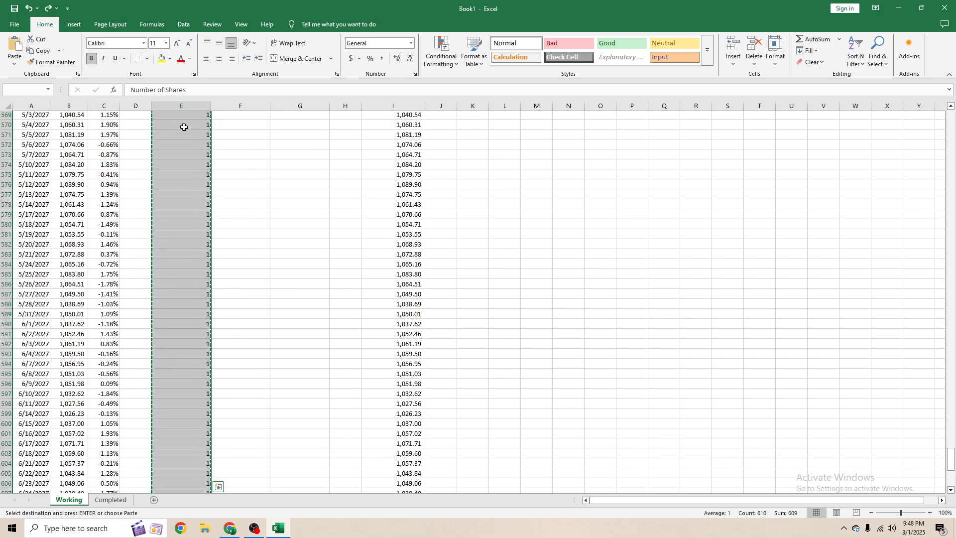
key(ctrl+BackSpace)
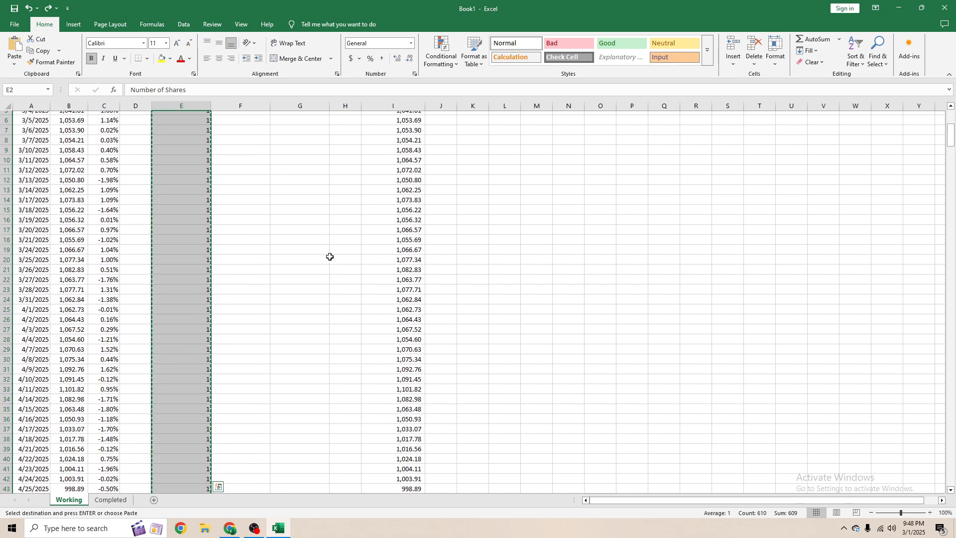
scroll(329, 256, up, 2)
click(346, 127)
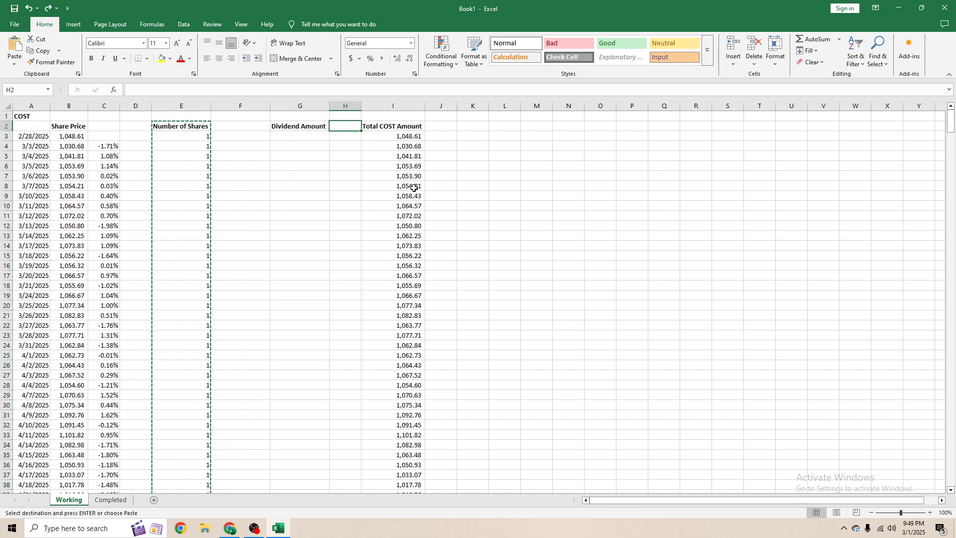
key(ctrl+v)
double_click(363, 105)
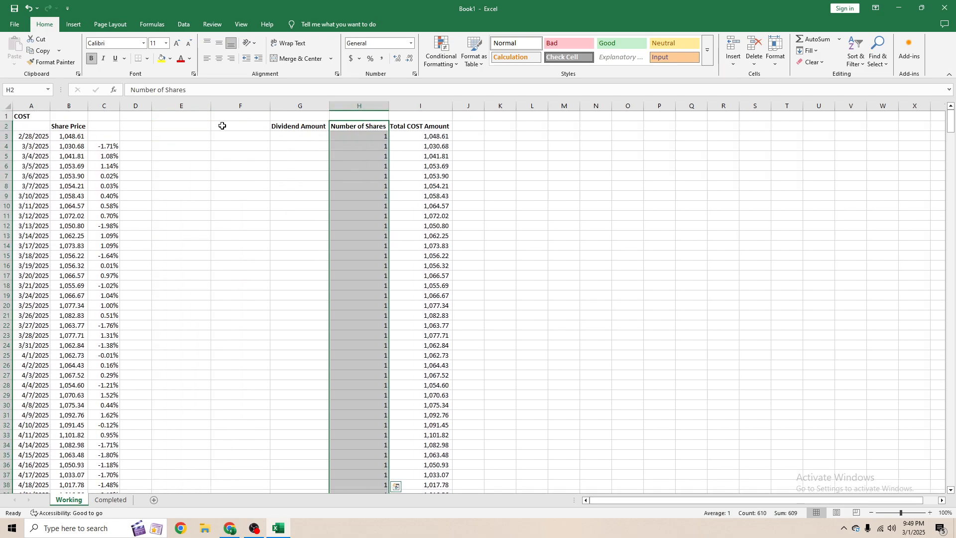
- Move the Dividend Amount header into E2
click(199, 127)
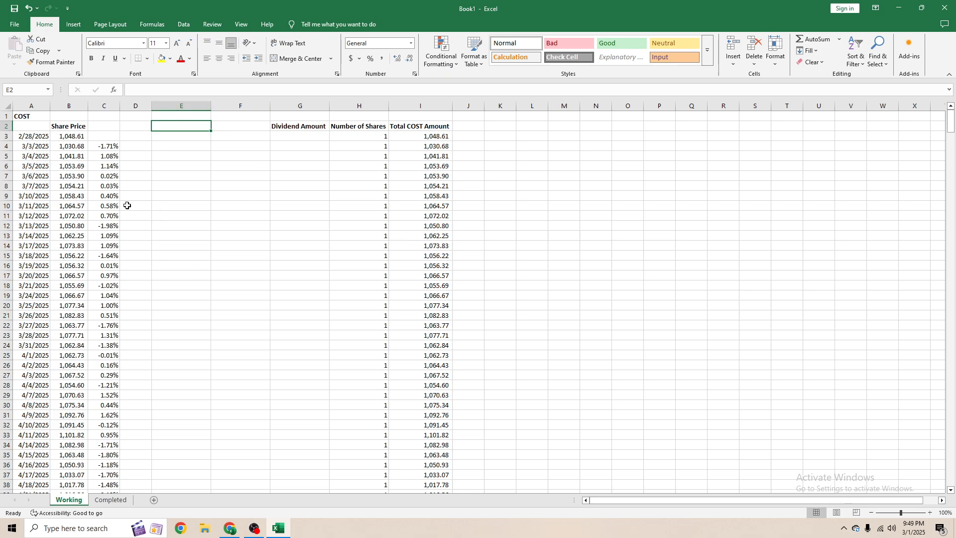
click(331, 125)
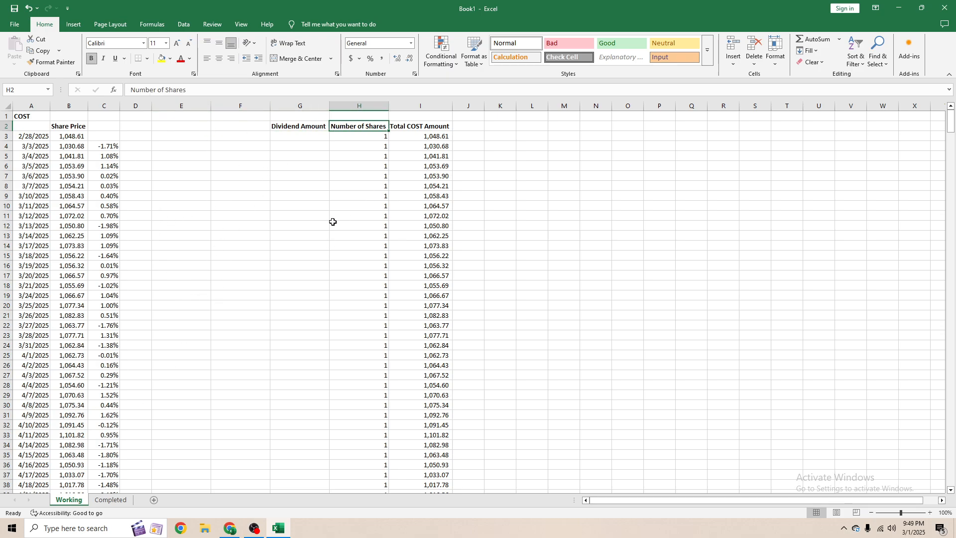
click(299, 125)
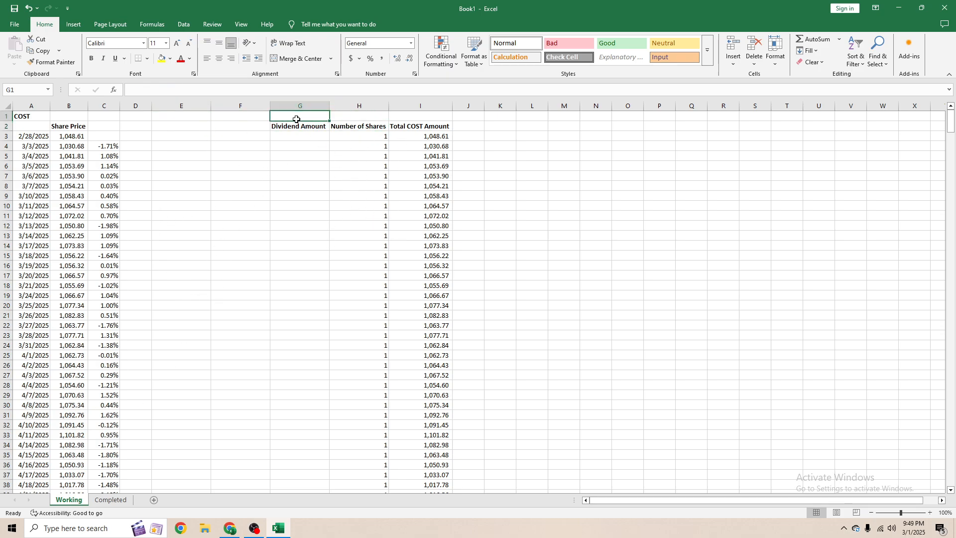
key(ctrl+c)
key(Left)
key(Left)
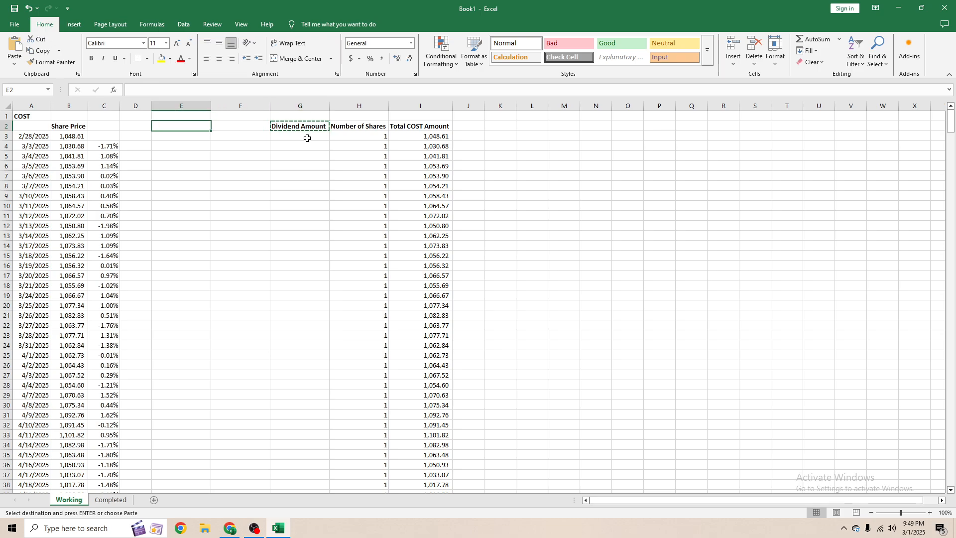
key(Return)
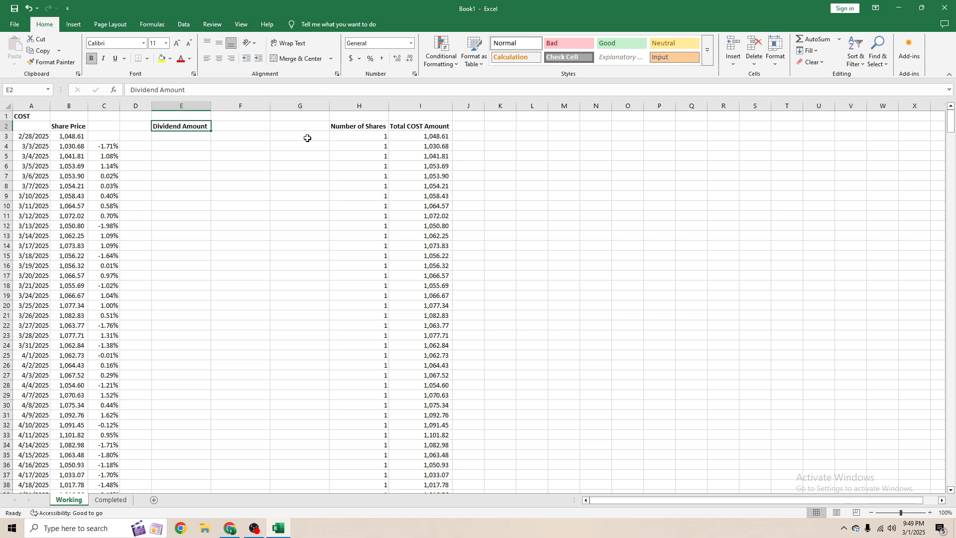
- Delete the empty column between Dividend Amount and Number of Shares
drag(270, 106, 272, 106)
right_click(272, 106)
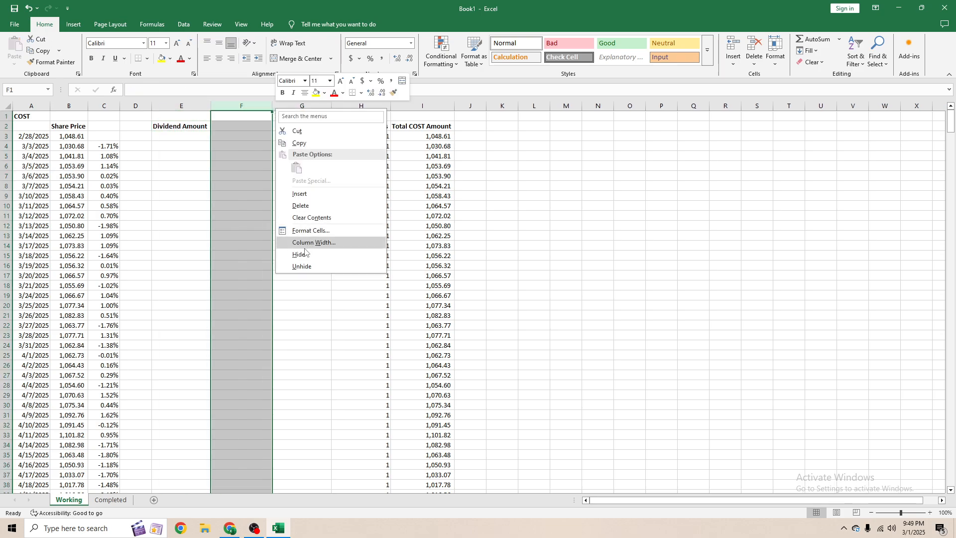
click(301, 206)
click(263, 217)
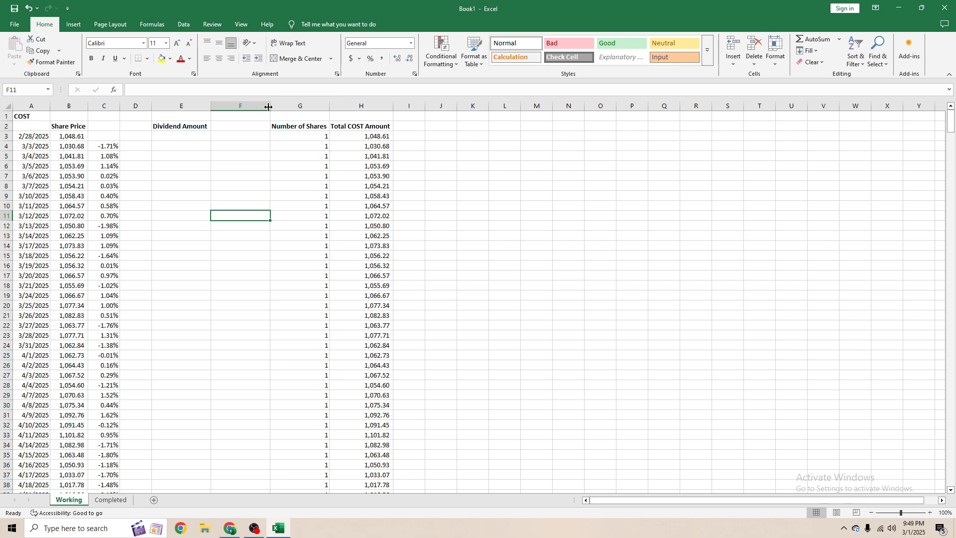
click(274, 205)
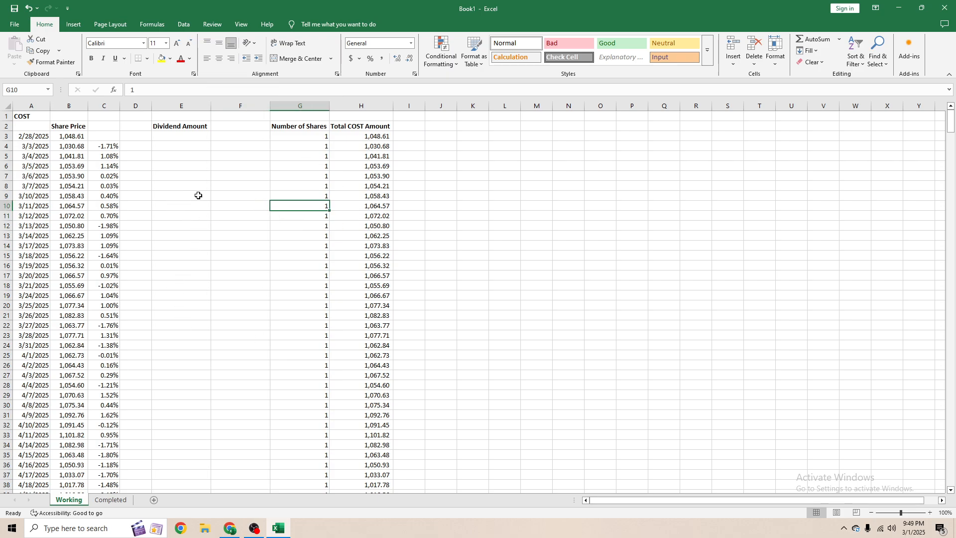
- Scroll down the sheet to check the share counts and total amounts
scroll(150, 195, down, 16)
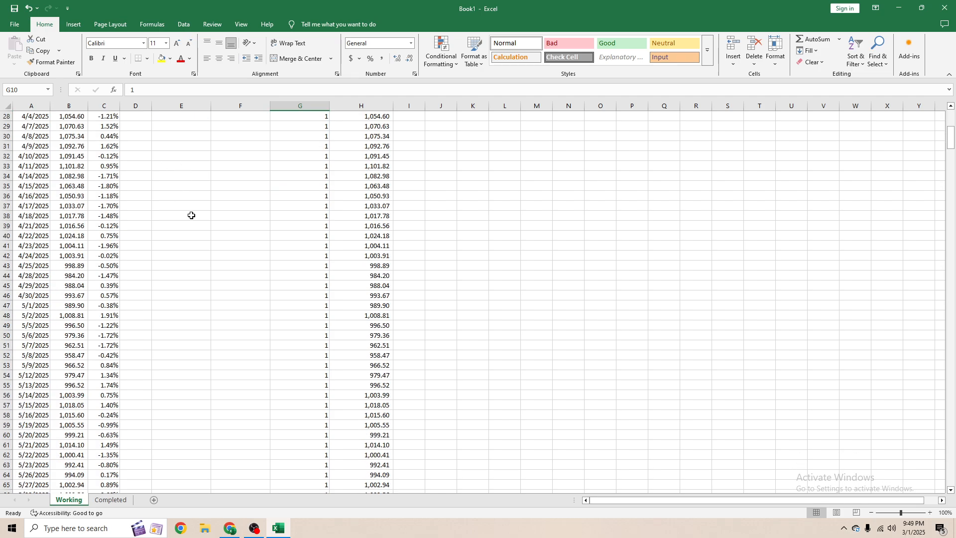
drag(373, 227, 367, 233)
scroll(301, 274, down, 16)
click(376, 285)
scroll(383, 278, down, 14)
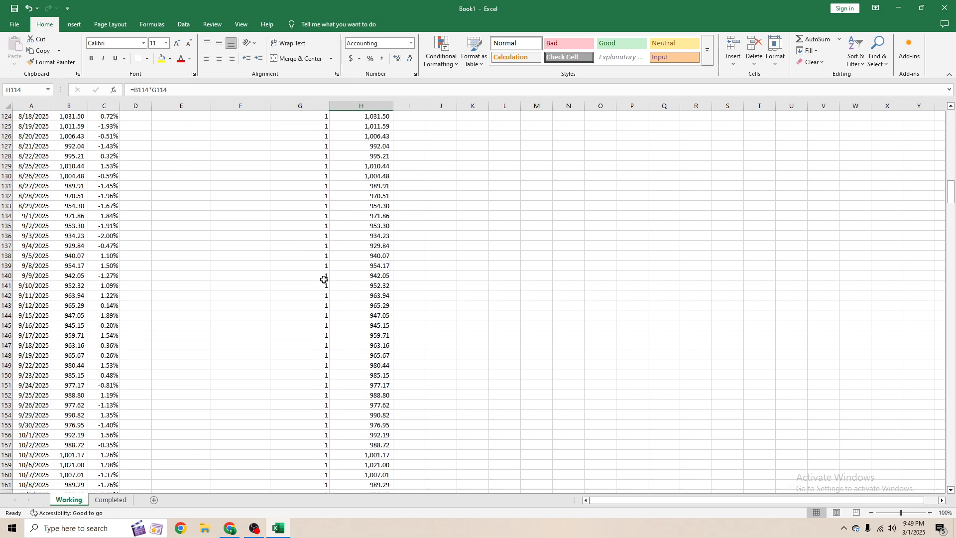
click(384, 384)
scroll(369, 379, down, 17)
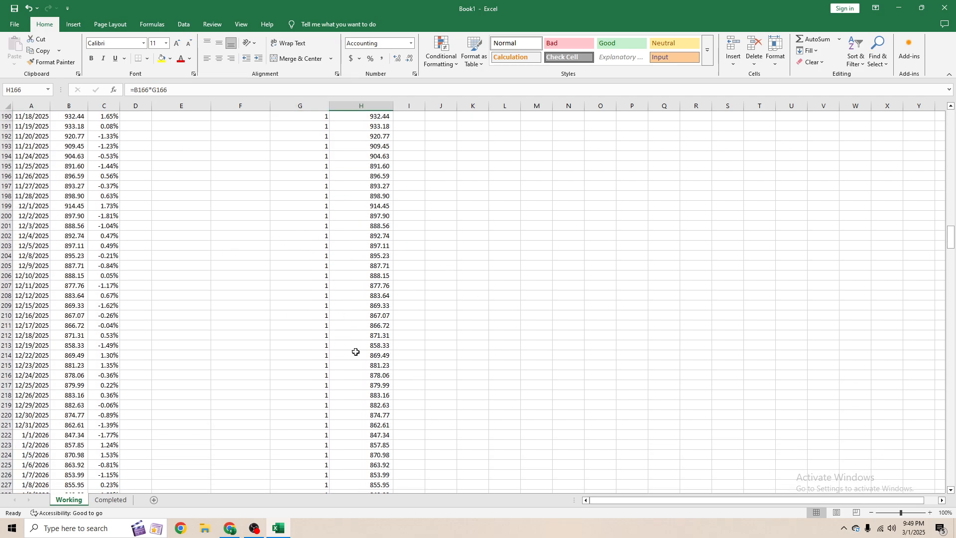